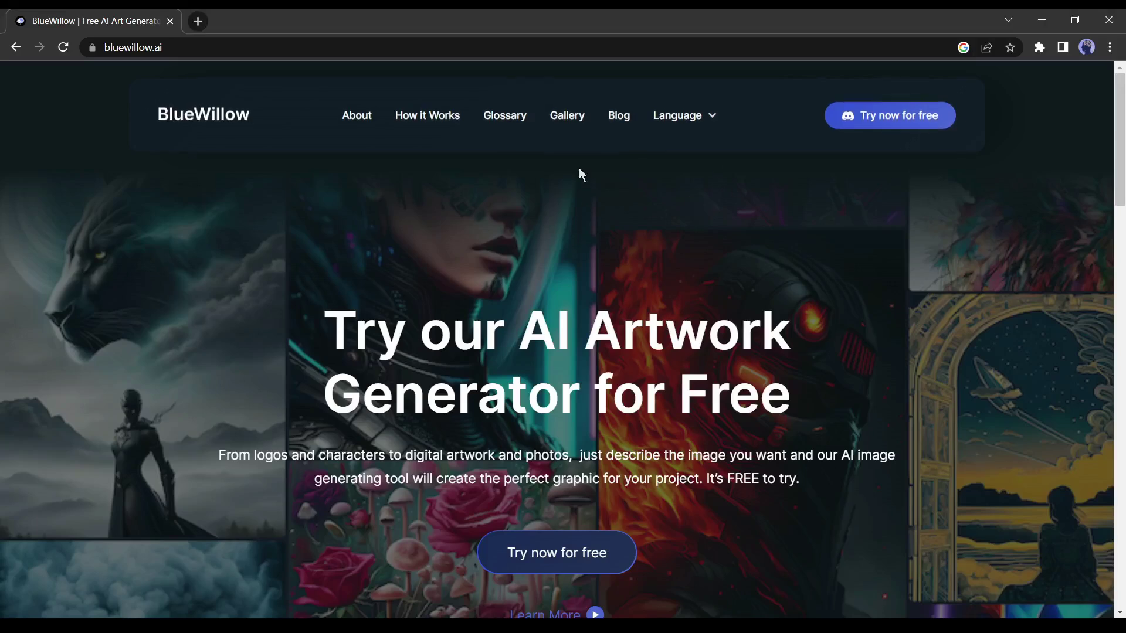
# Join the BlueWillow Discord server, skipping the language question and accepting the free-trial terms
pyautogui.scroll(-2, 860, 277)
pyautogui.scroll(3, 914, 240)
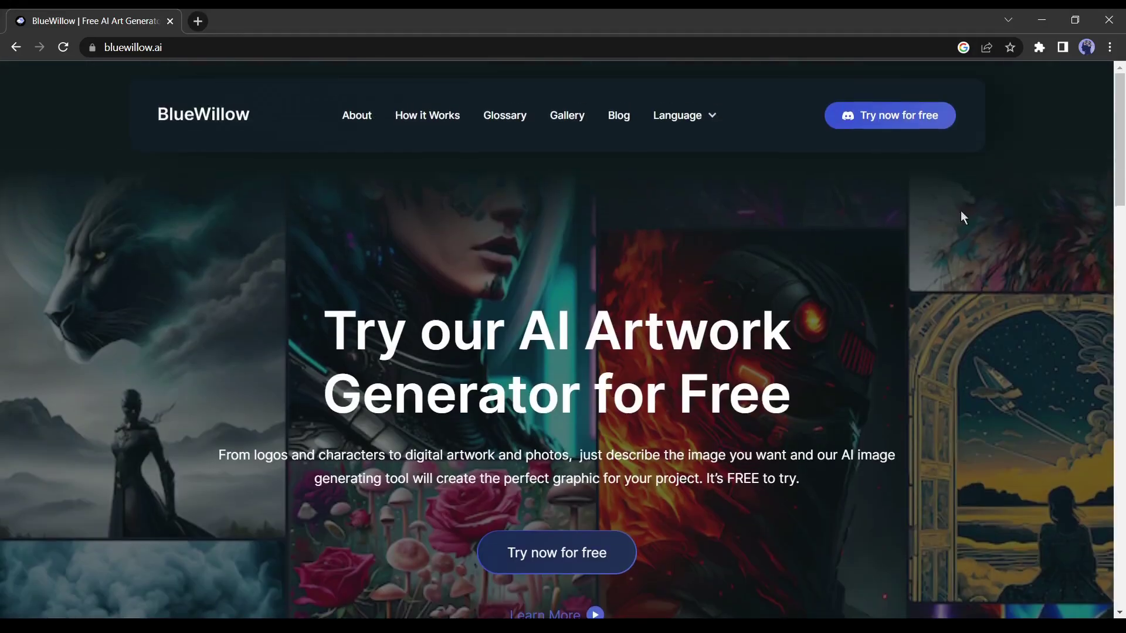
pyautogui.click(880, 114)
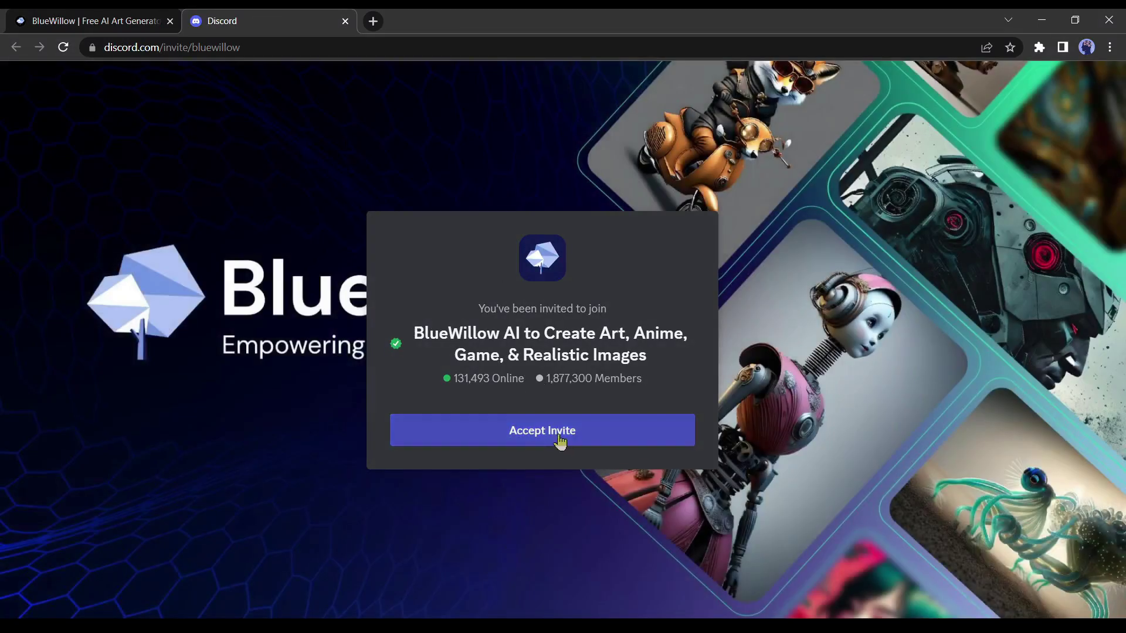
pyautogui.click(557, 440)
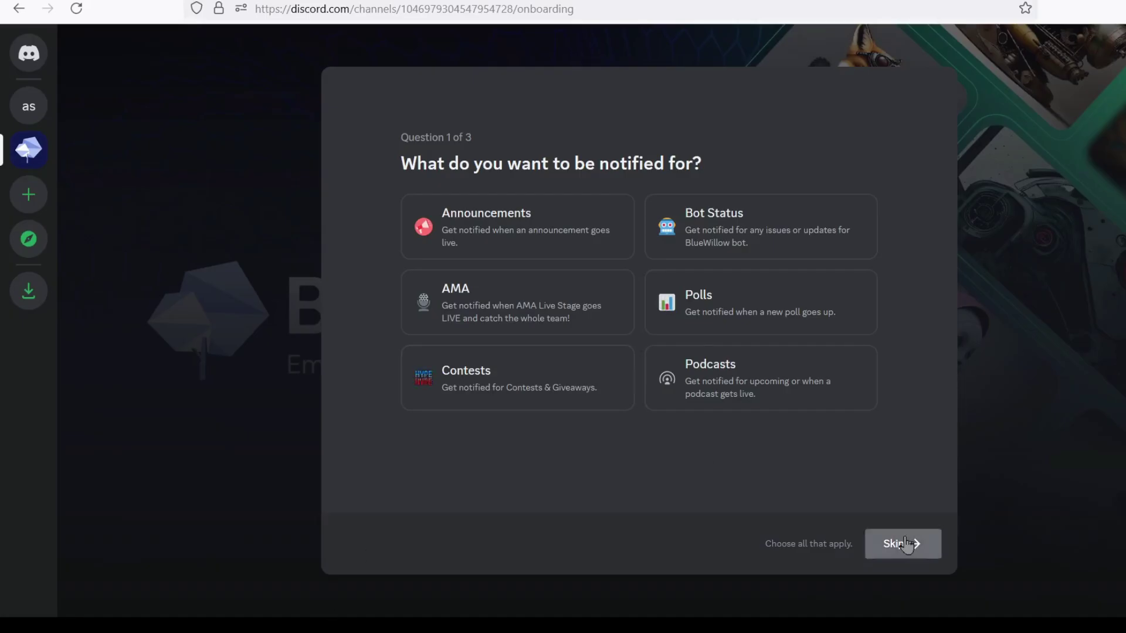
pyautogui.click(906, 544)
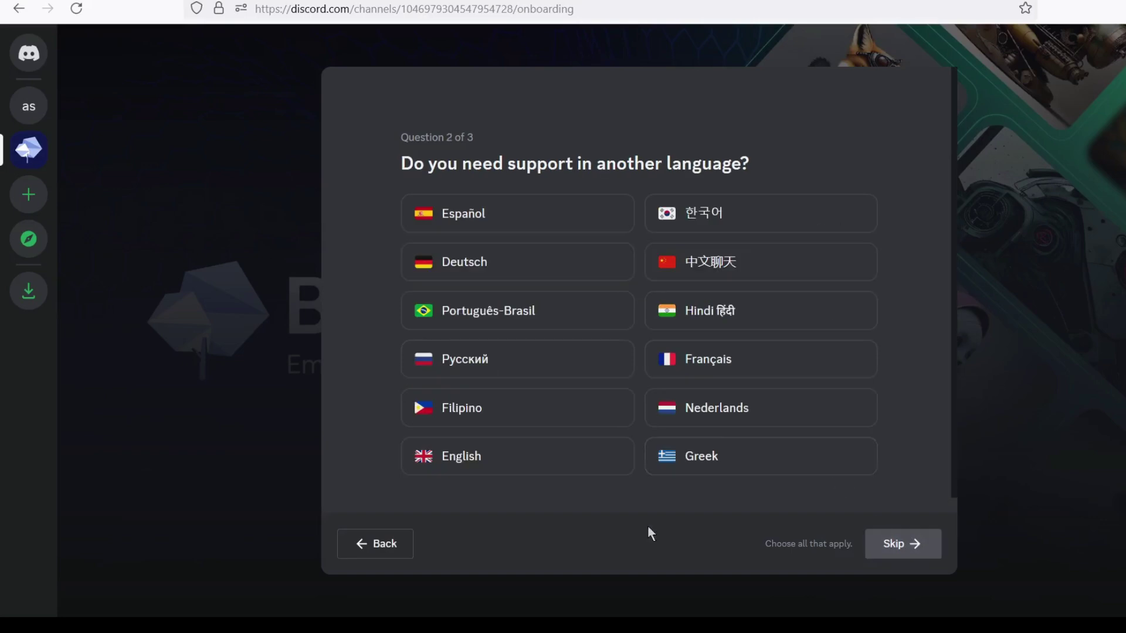
pyautogui.click(534, 287)
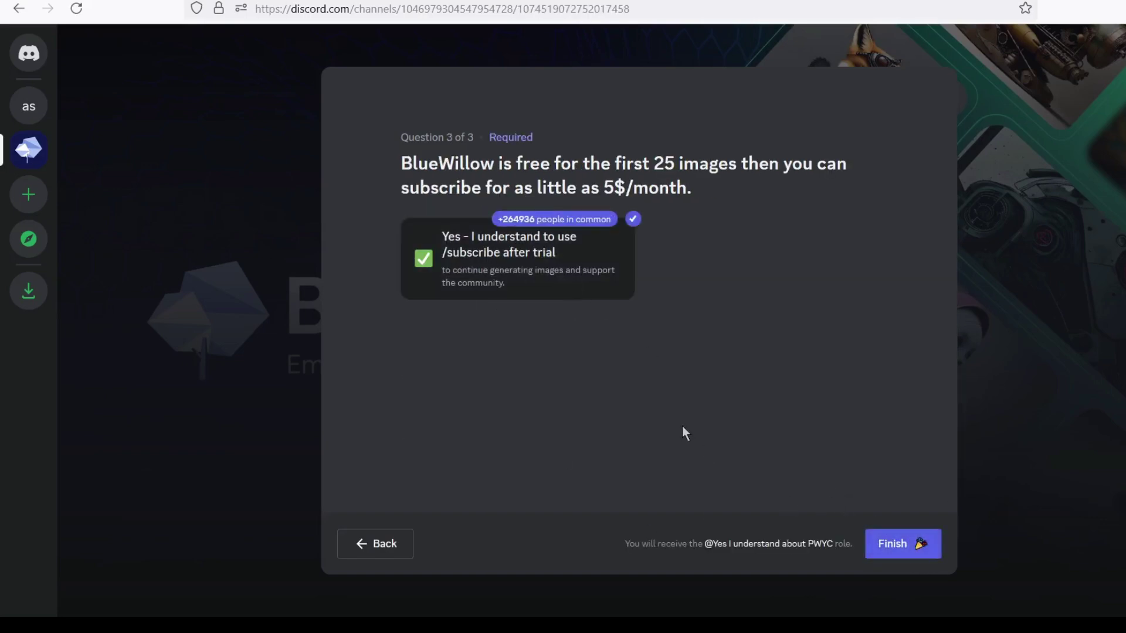
pyautogui.click(900, 544)
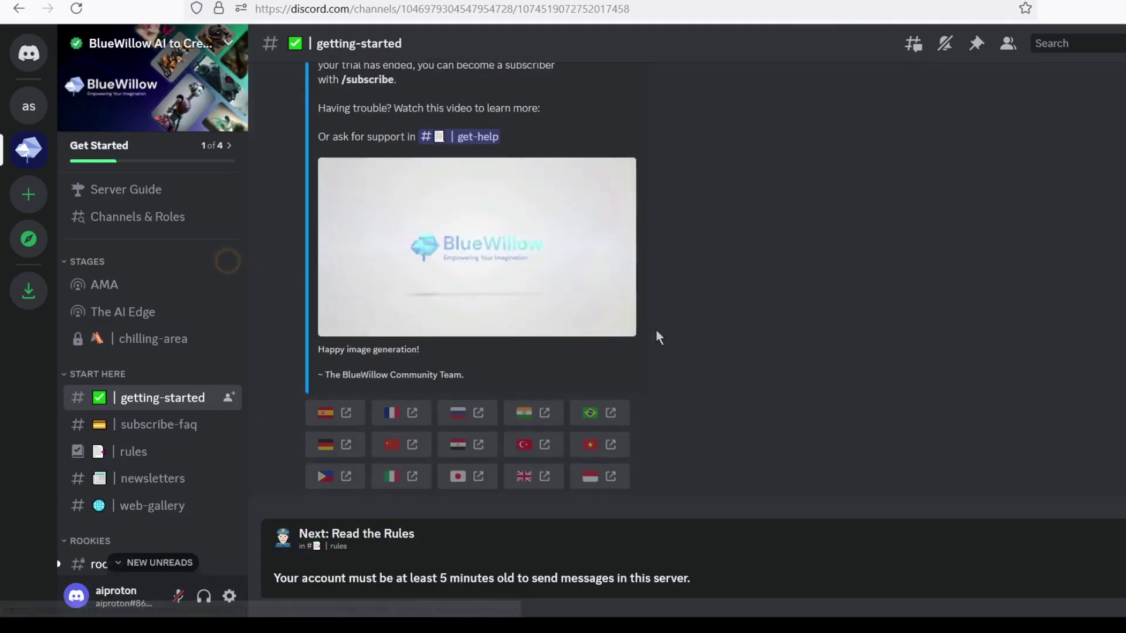
# Scroll through BlueWillow's getting-started guide in the server
pyautogui.scroll(-5, 539, 301)
pyautogui.scroll(-5, 465, 296)
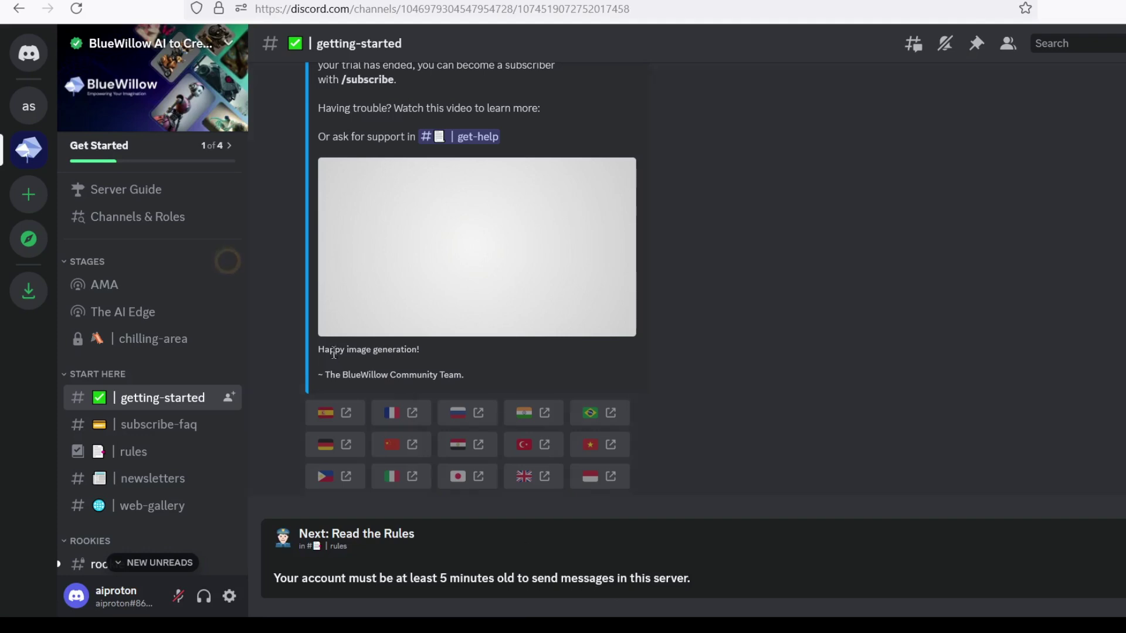
pyautogui.scroll(5, 265, 351)
pyautogui.scroll(5, 352, 294)
pyautogui.scroll(-3, 395, 266)
pyautogui.scroll(-2, 388, 263)
pyautogui.scroll(-2, 410, 287)
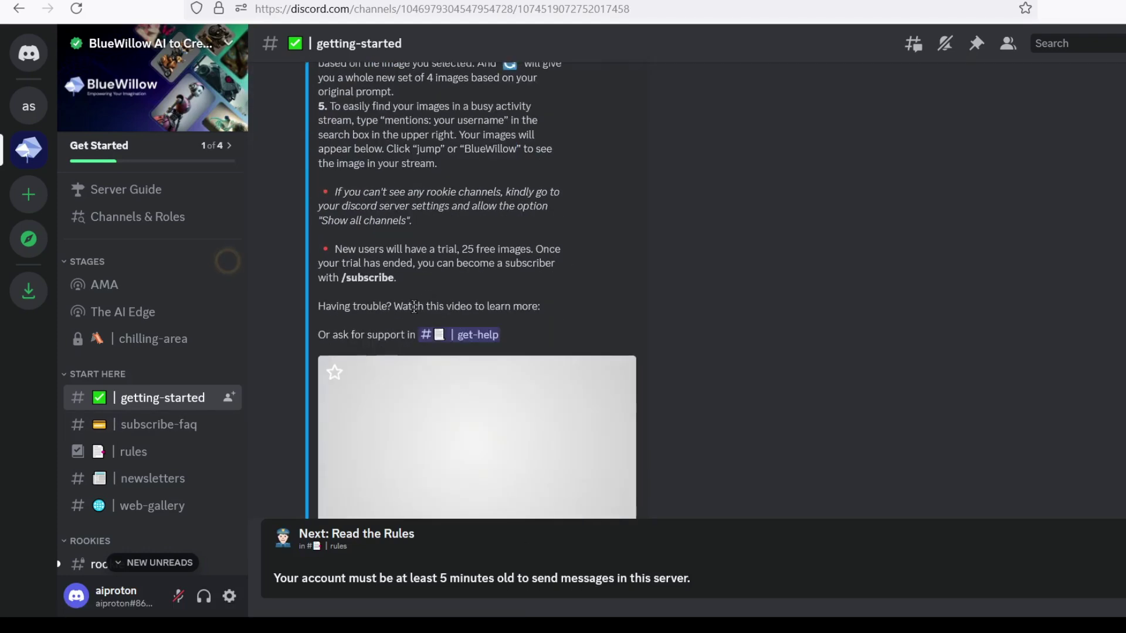
pyautogui.scroll(-3, 418, 280)
pyautogui.scroll(-3, 234, 418)
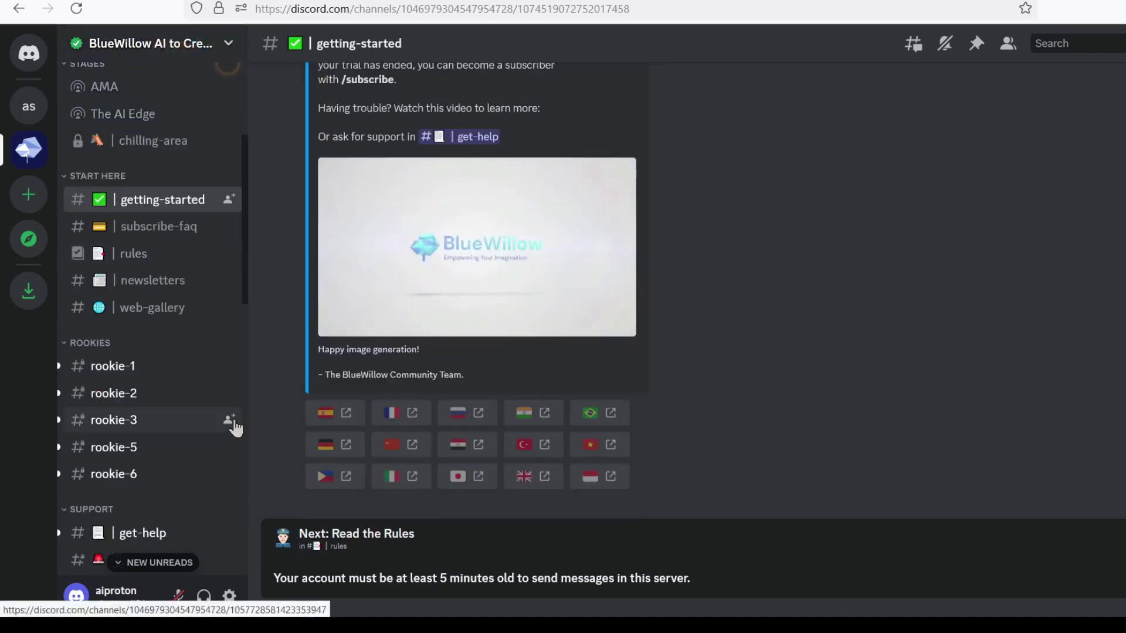
# In #rookie-1, submit /imagine with the pasted girl-and-cat park prompt plus --ar 3:2
pyautogui.click(208, 368)
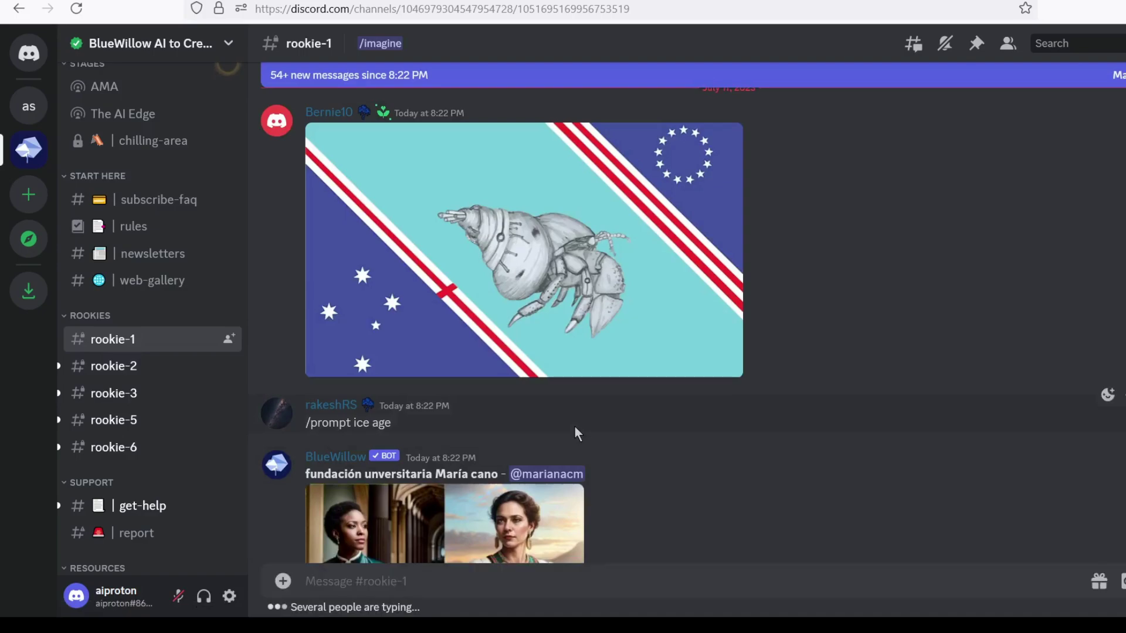
pyautogui.write('/')
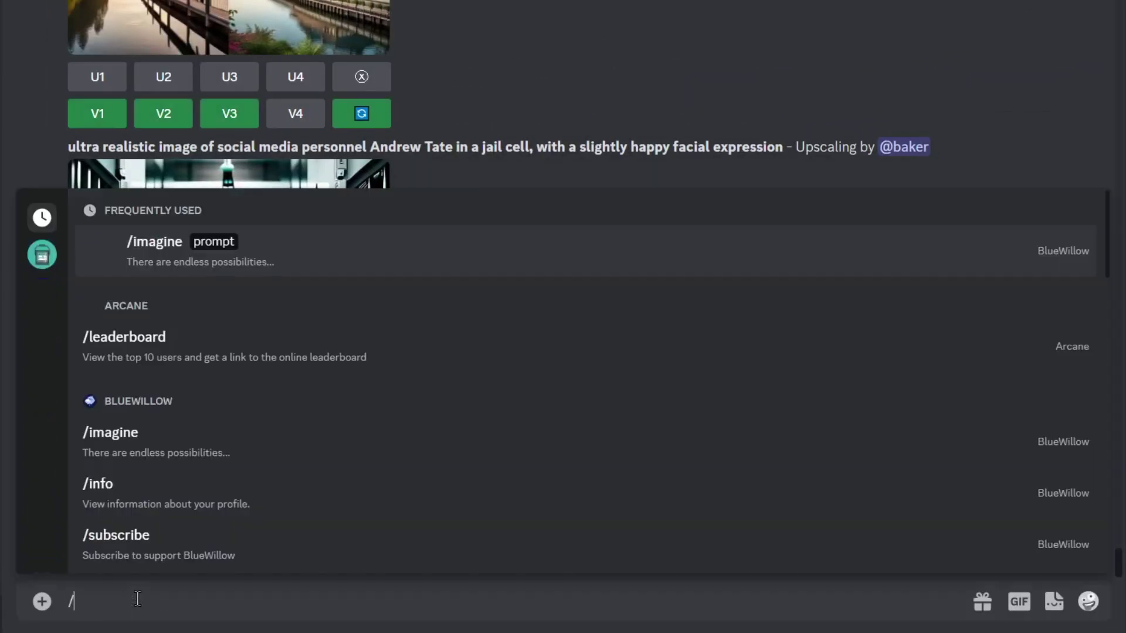
pyautogui.write('im')
pyautogui.click(152, 533)
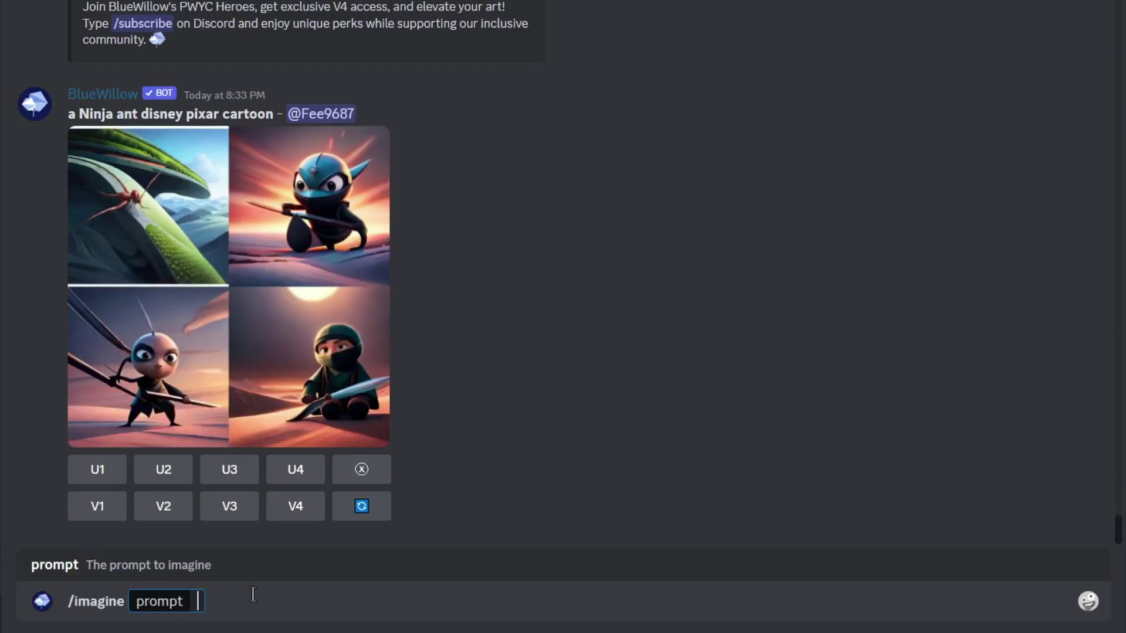
pyautogui.write('A beautiful 20-year-old girl playing with a cat, captured through the lens of a 35mm camera, inspired by photography by Annie Leibovitz. The scene depicts the girl sitting on a sunlit park bench, her long flowing hair gently brushed by a soft breeze. She wears a floral summer dress, her radiant smile reflecting pure joy as she delicately holds a playful kitten in her hands. The colors are warm and vibrant, with golden sunlight casting a magical glow. The lens captures the ethereal atmosphere, evoking a sense of youthful innocence and serenity.')
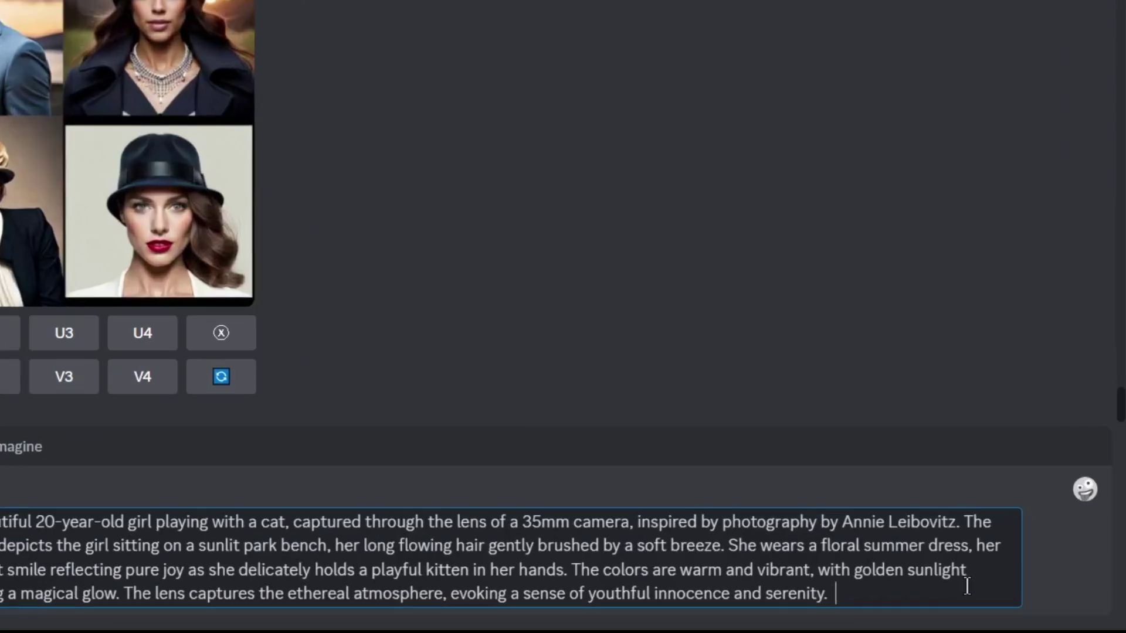
pyautogui.write('--ar')
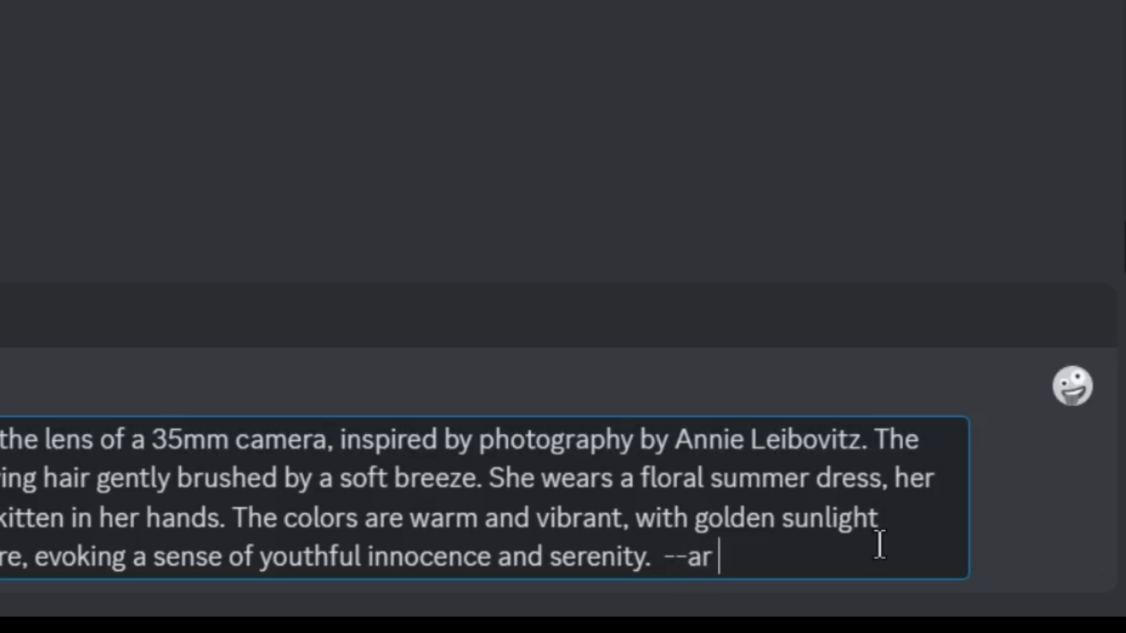
pyautogui.write('16')
pyautogui.press('BackSpace')
pyautogui.press('BackSpace')
pyautogui.write(':2')
pyautogui.press('Return')
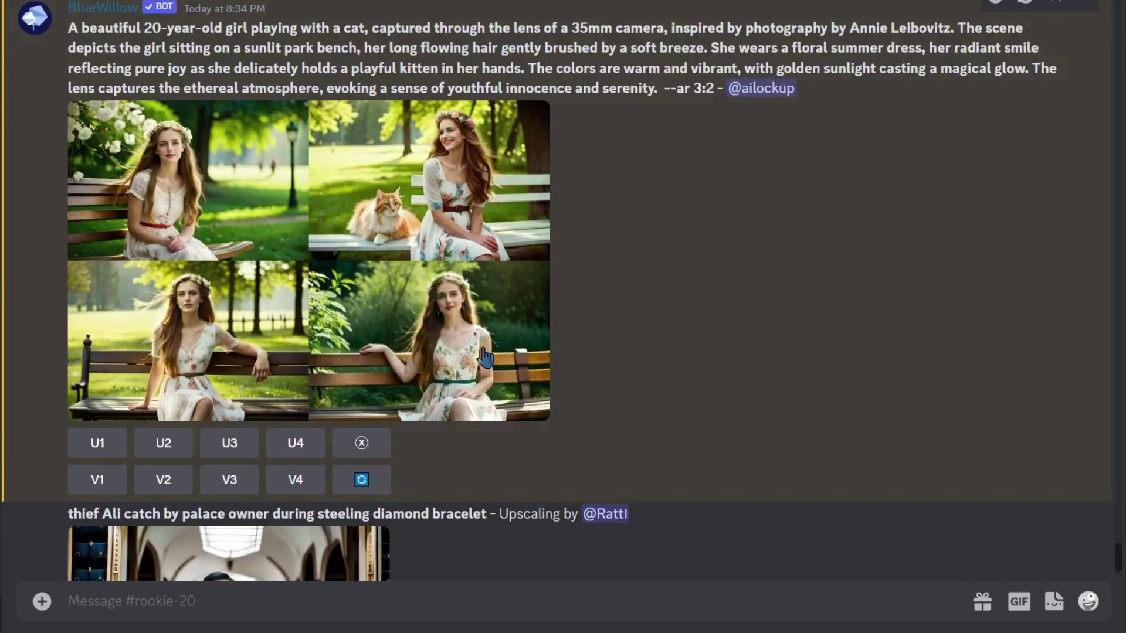
# Upscale grid image U2, the girl beside a ginger cat, and view it
pyautogui.scroll(2, 151, 341)
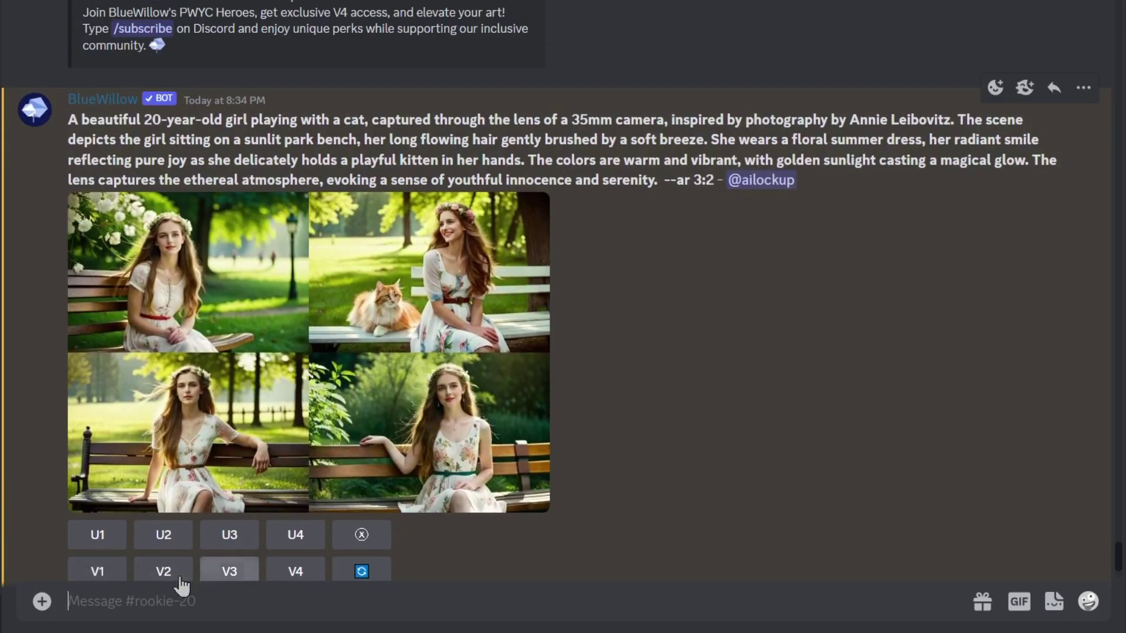
pyautogui.scroll(-2, 185, 454)
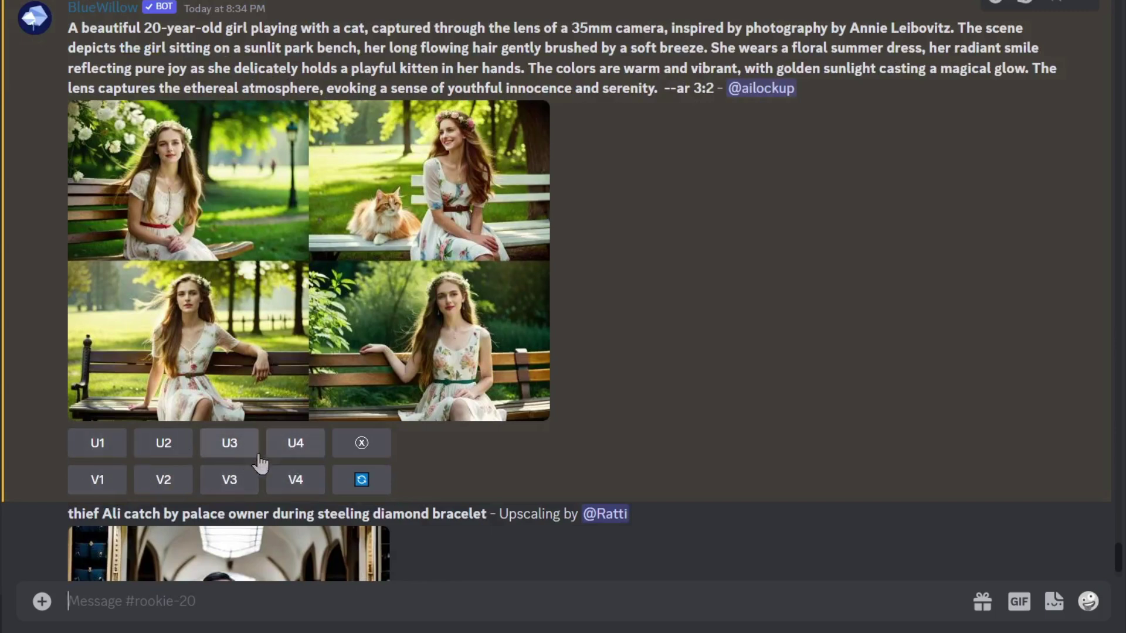
pyautogui.click(164, 448)
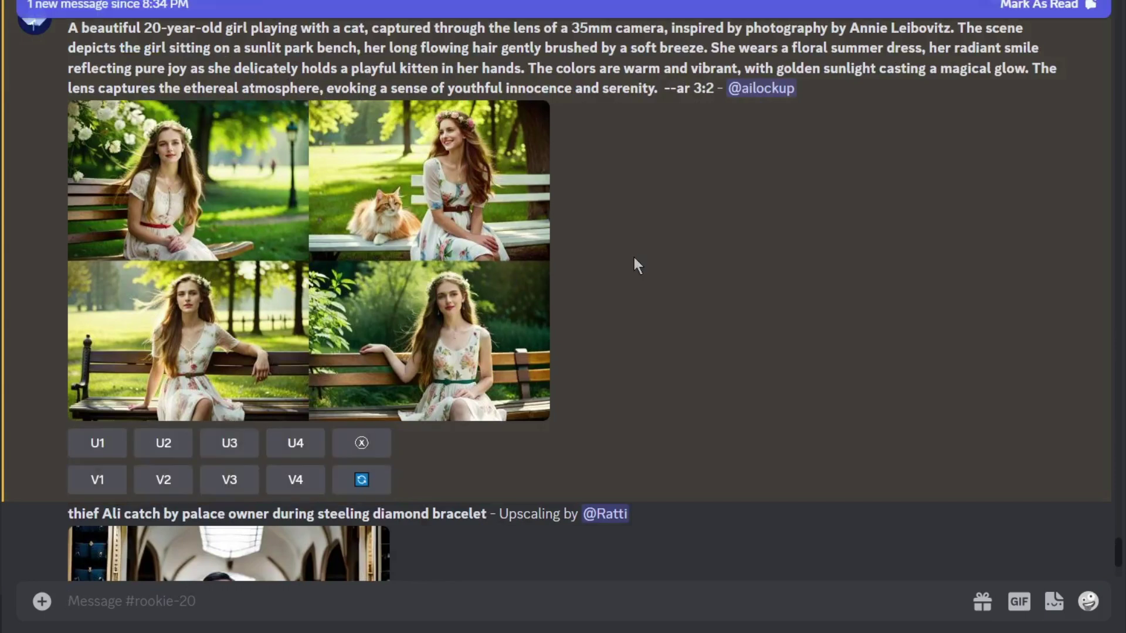
pyautogui.scroll(-5, 640, 291)
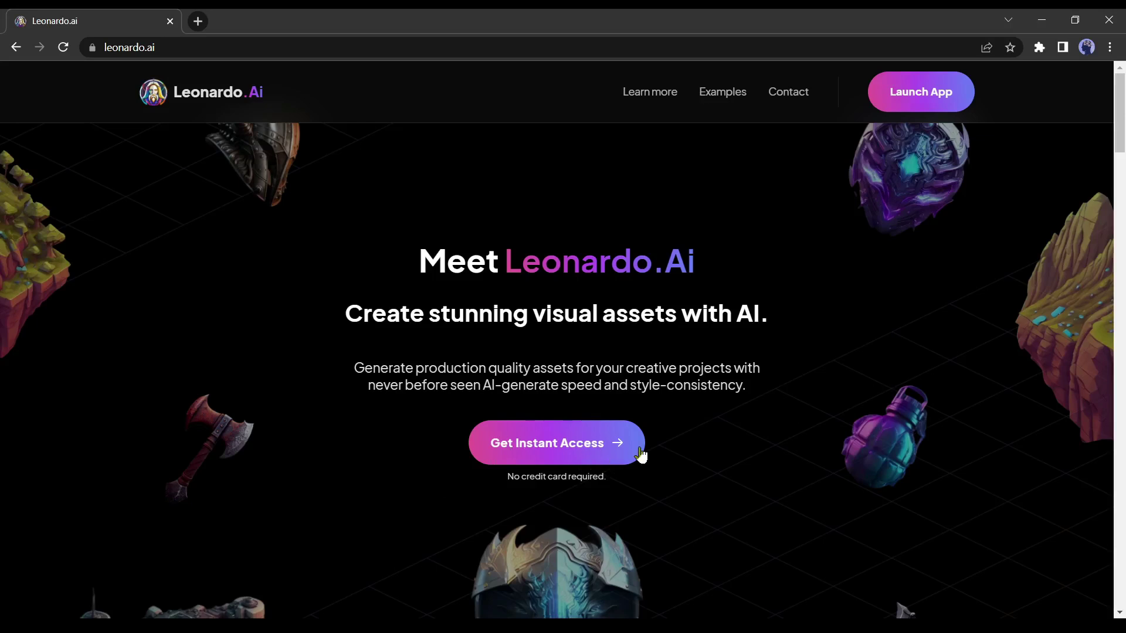
pyautogui.click(591, 453)
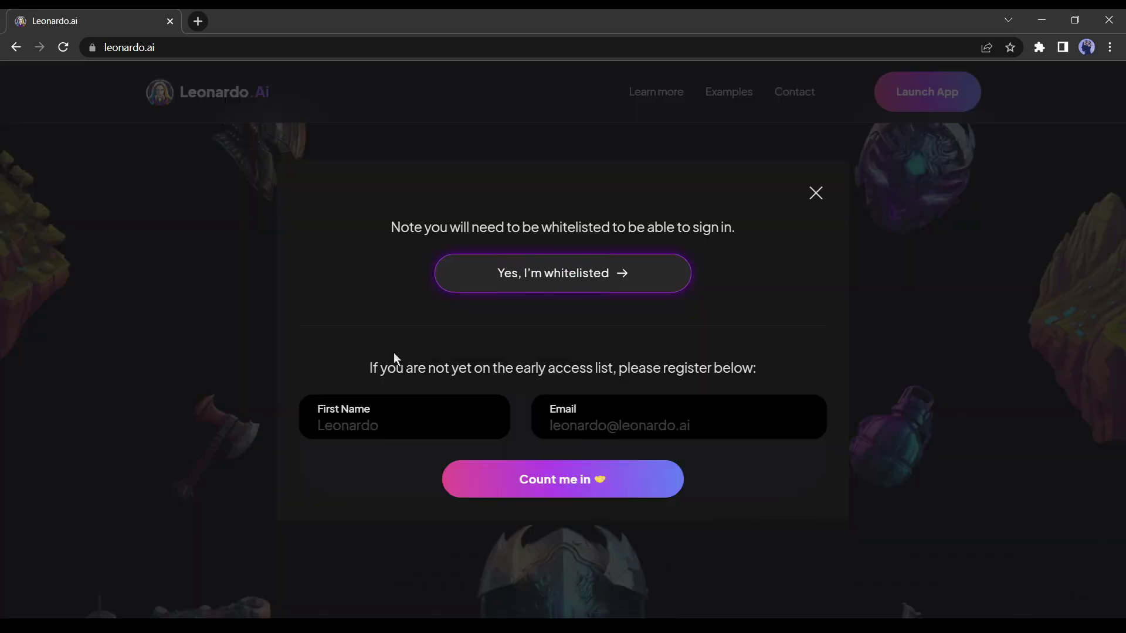
pyautogui.write('Allockup')
pyautogui.press('Tab')
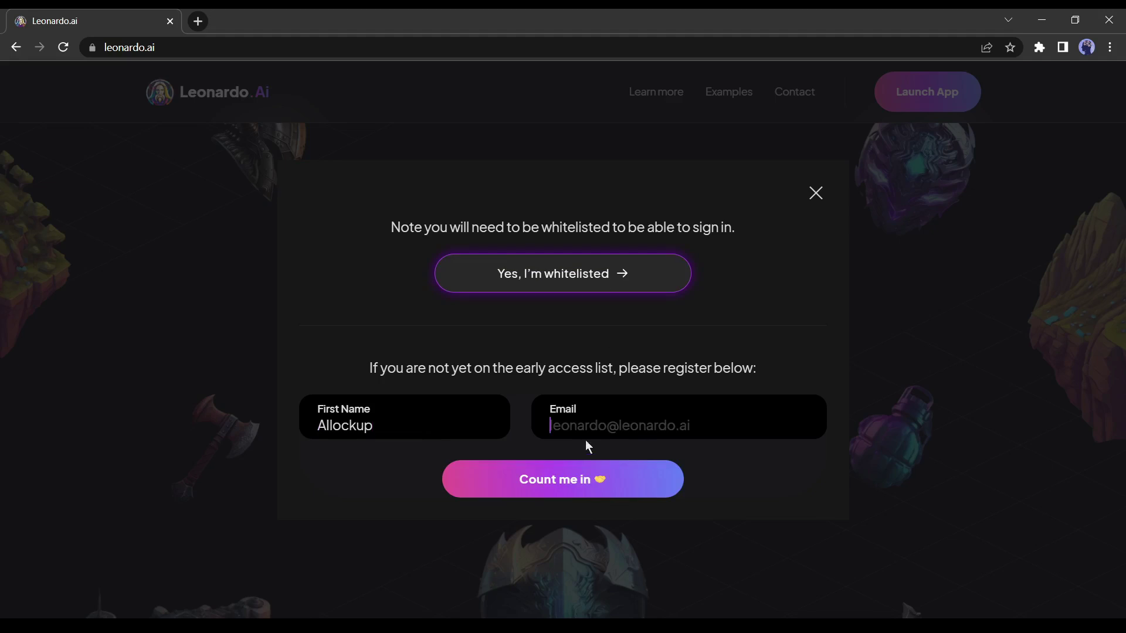
pyautogui.click(516, 491)
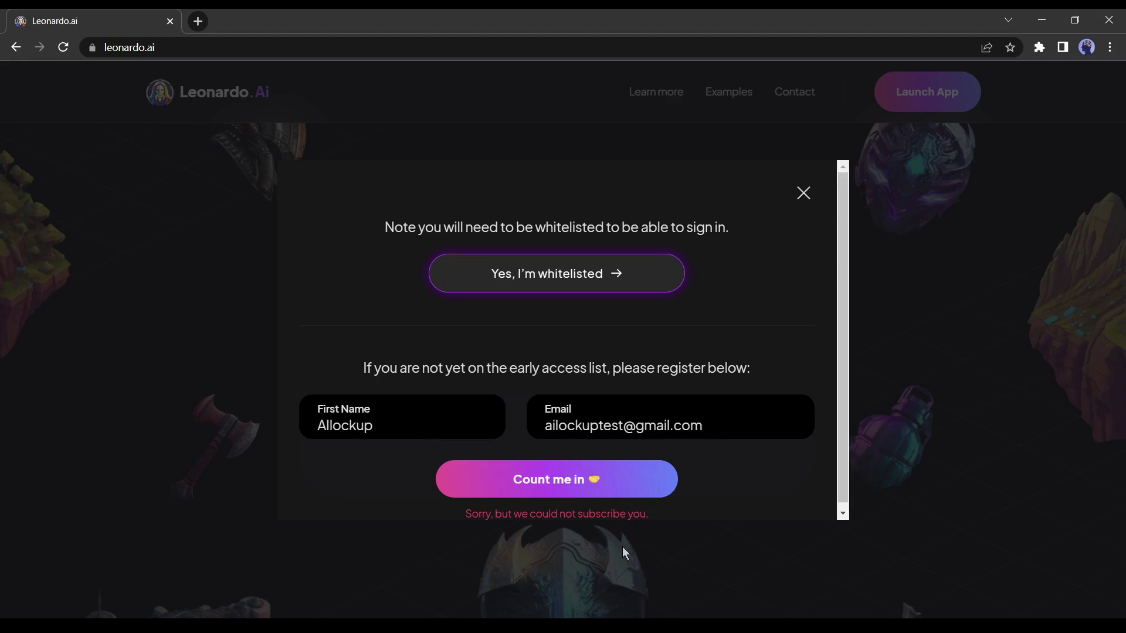
pyautogui.click(627, 492)
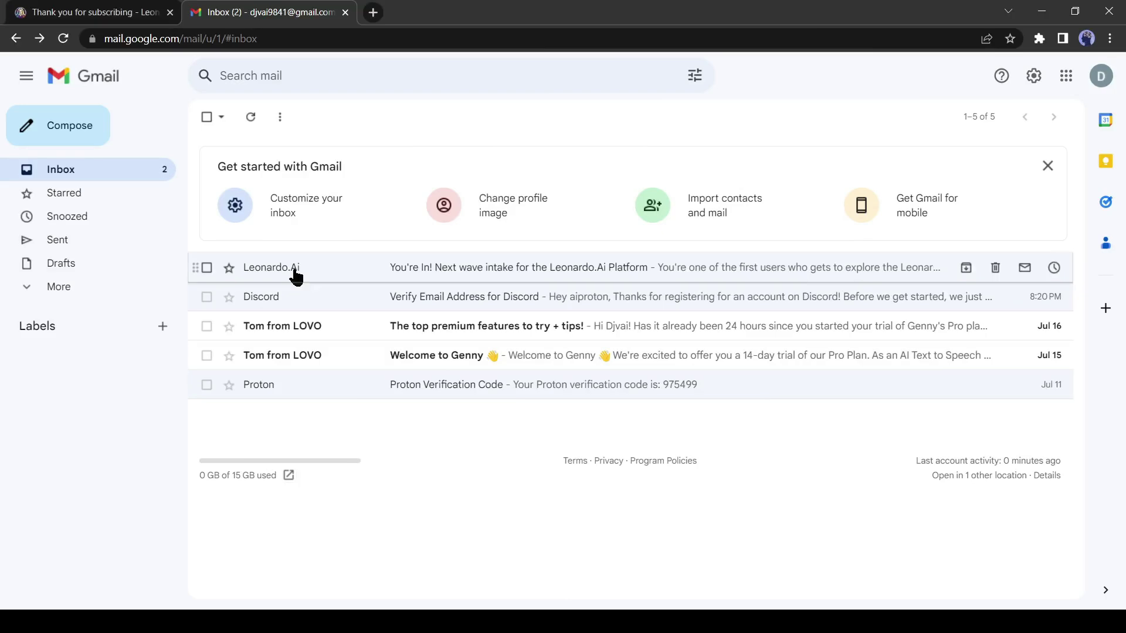
pyautogui.click(294, 271)
pyautogui.scroll(-4, 469, 264)
# Open the Leonardo app, enter 'Ai' in the username, choose Art and Fashion, enable NSFW
pyautogui.scroll(-3, 440, 299)
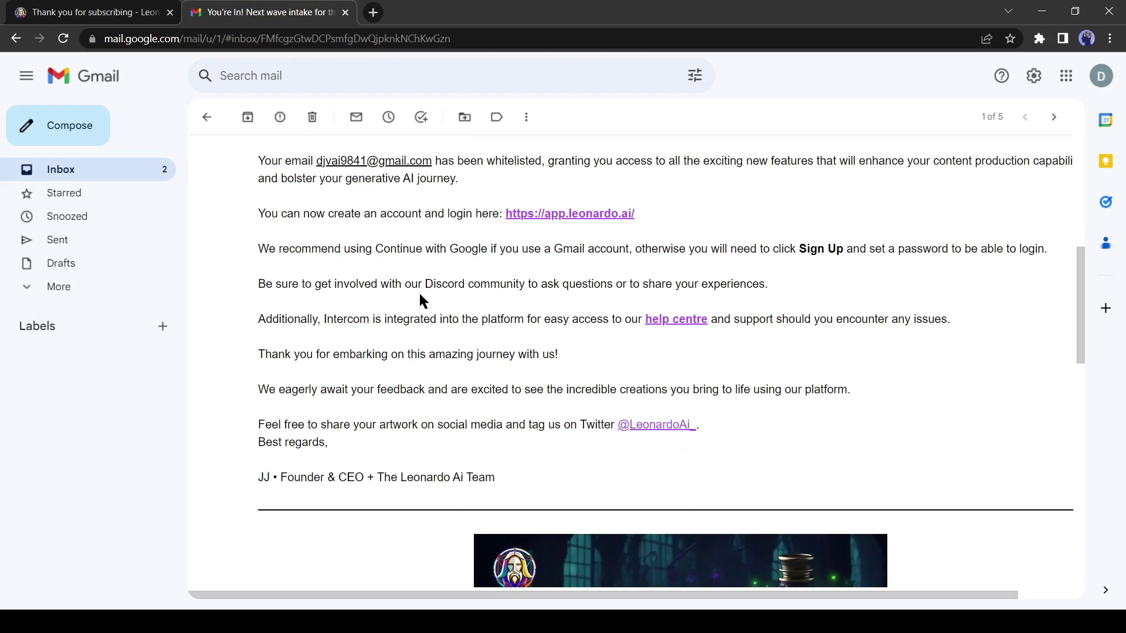
pyautogui.click(591, 213)
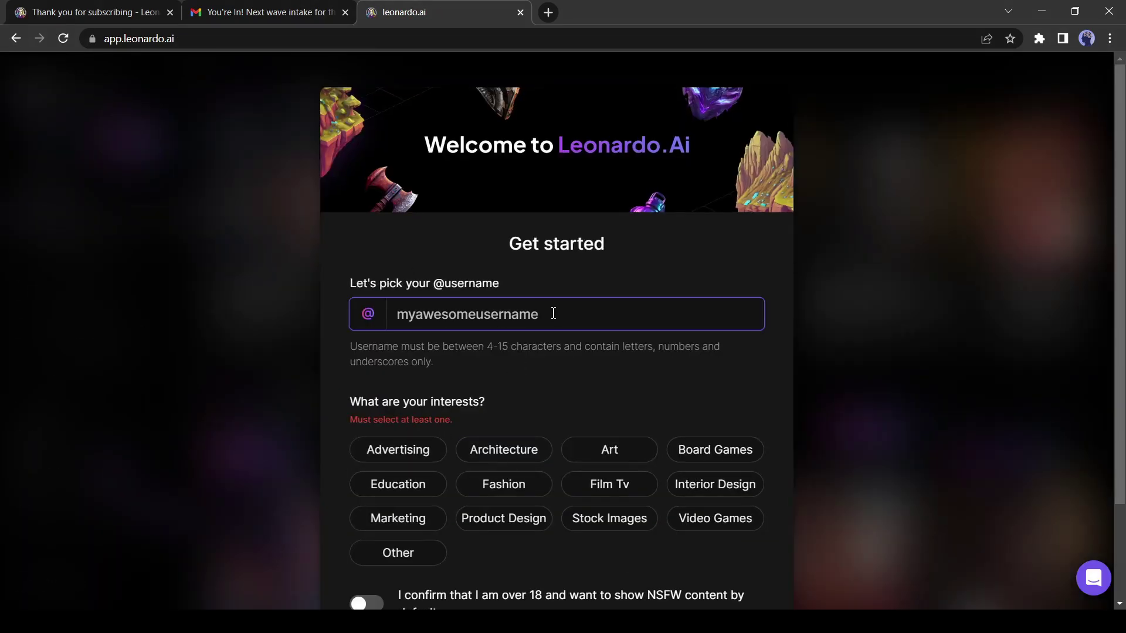
pyautogui.write('Ailockuptest')
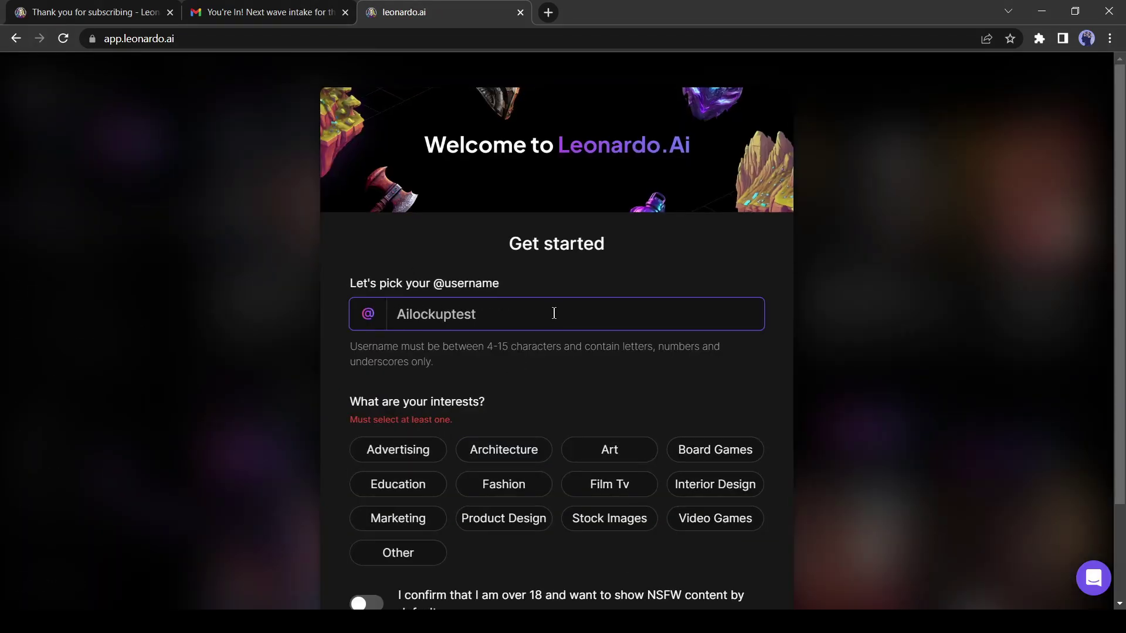
pyautogui.click(571, 460)
pyautogui.click(485, 495)
pyautogui.scroll(-2, 458, 589)
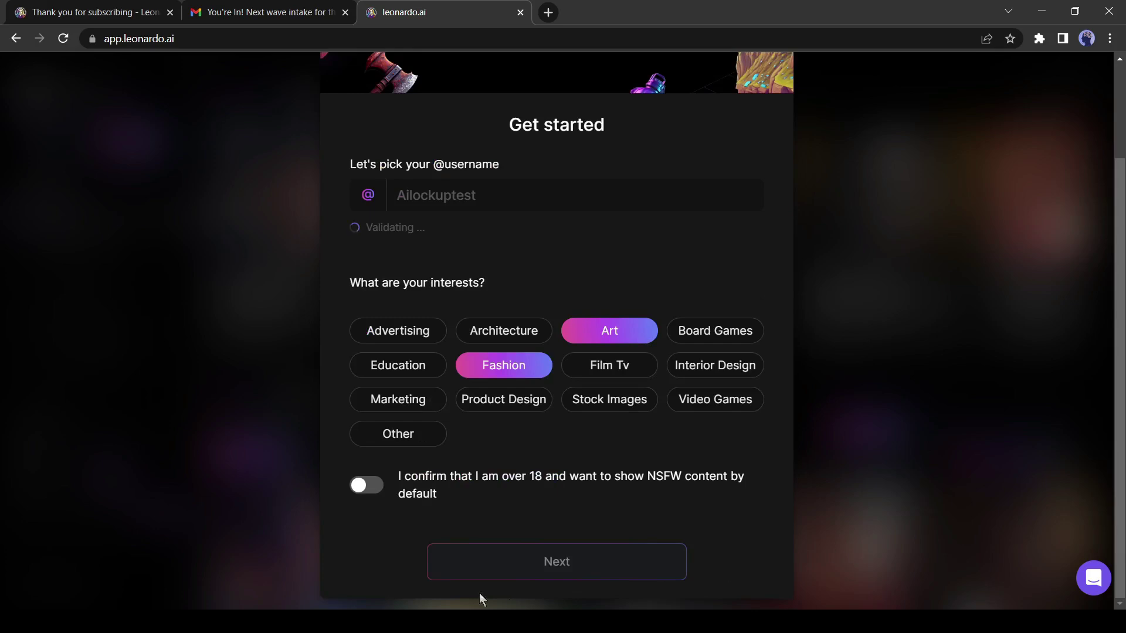
pyautogui.click(370, 487)
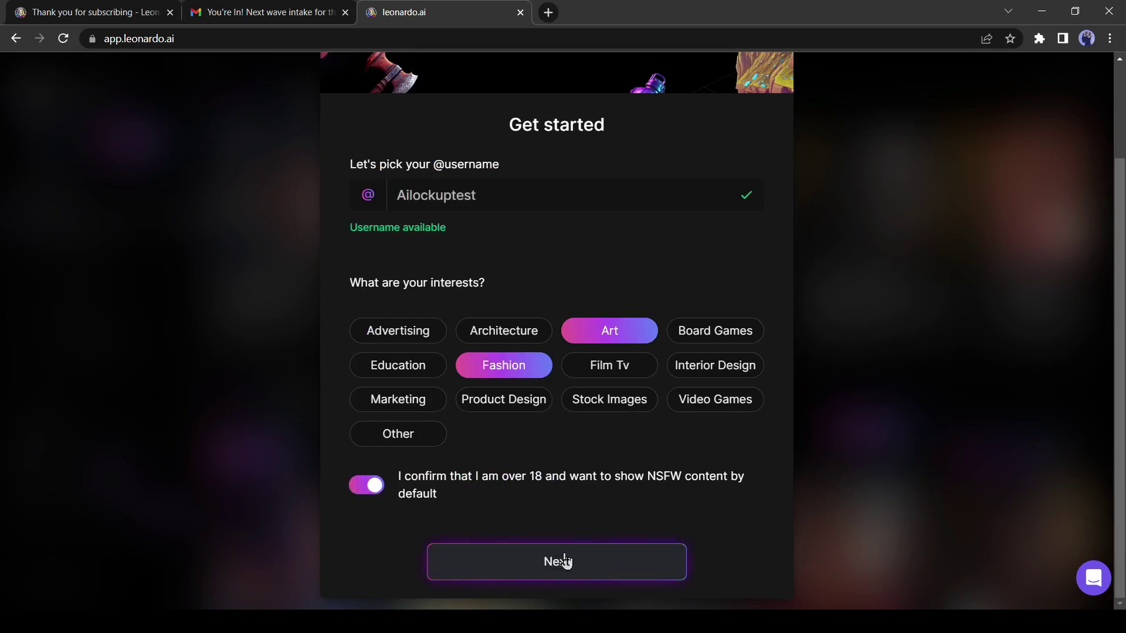
pyautogui.click(564, 560)
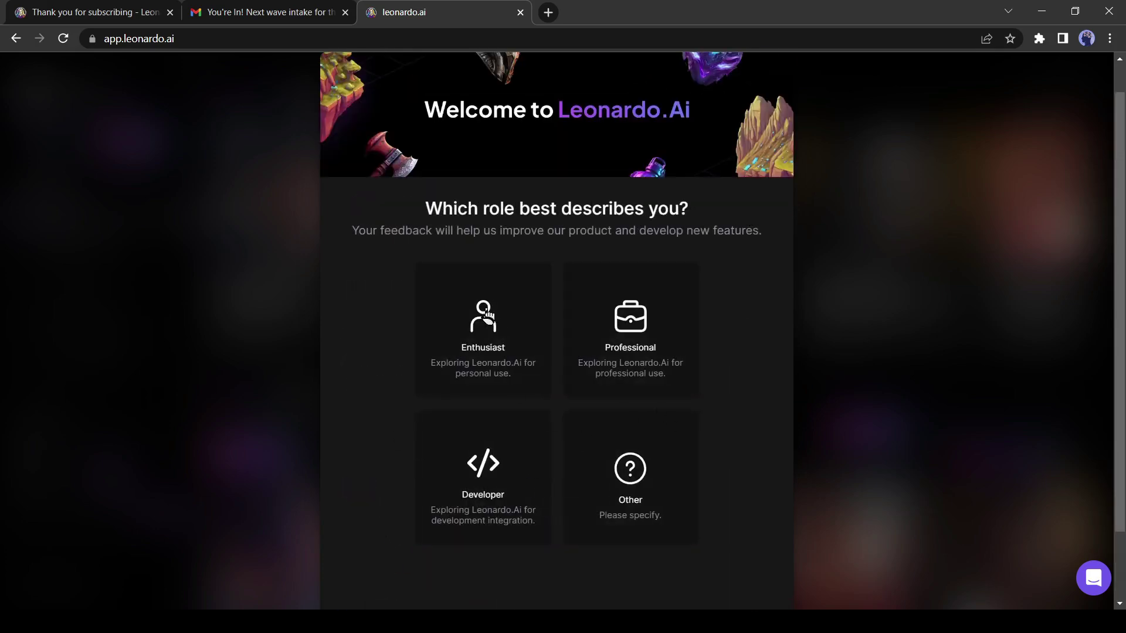
# Choose the Enthusiast role and start using Leonardo
pyautogui.click(486, 316)
pyautogui.scroll(-2, 460, 462)
pyautogui.click(584, 556)
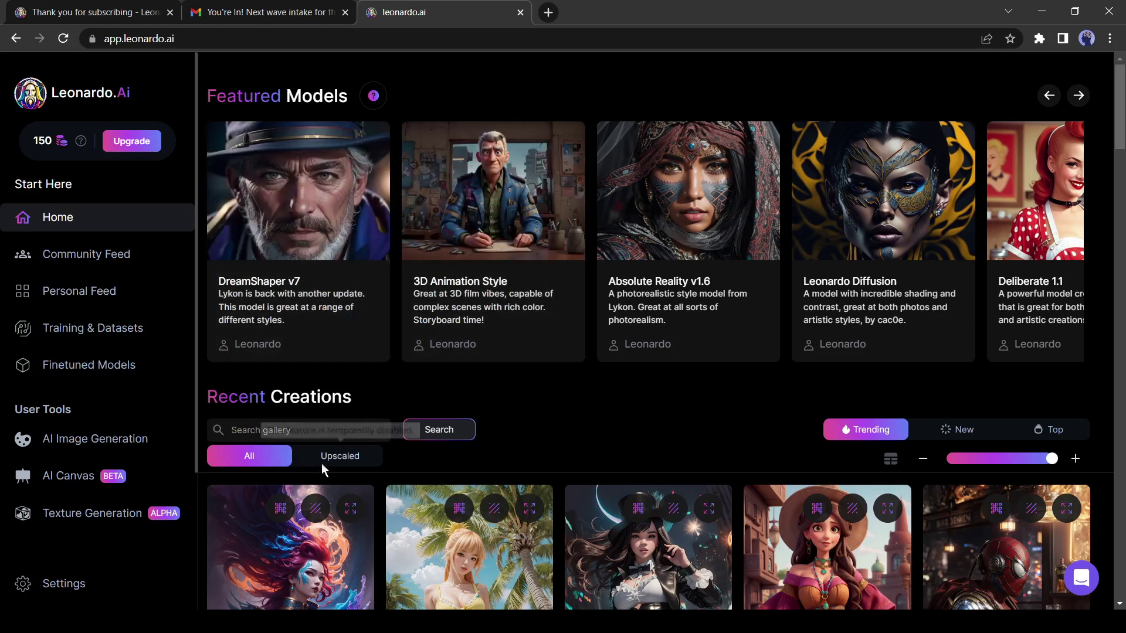
# Browse Featured Models and launch the generation tool with DreamShaper v7
pyautogui.click(1079, 97)
pyautogui.click(1078, 97)
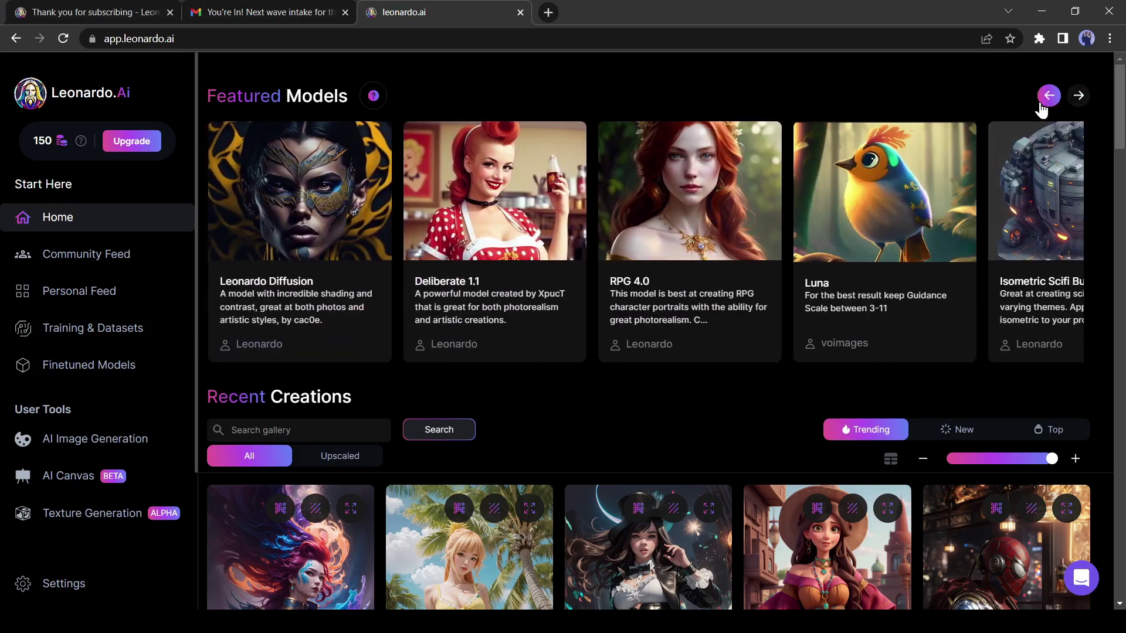
pyautogui.click(1043, 99)
pyautogui.click(1044, 98)
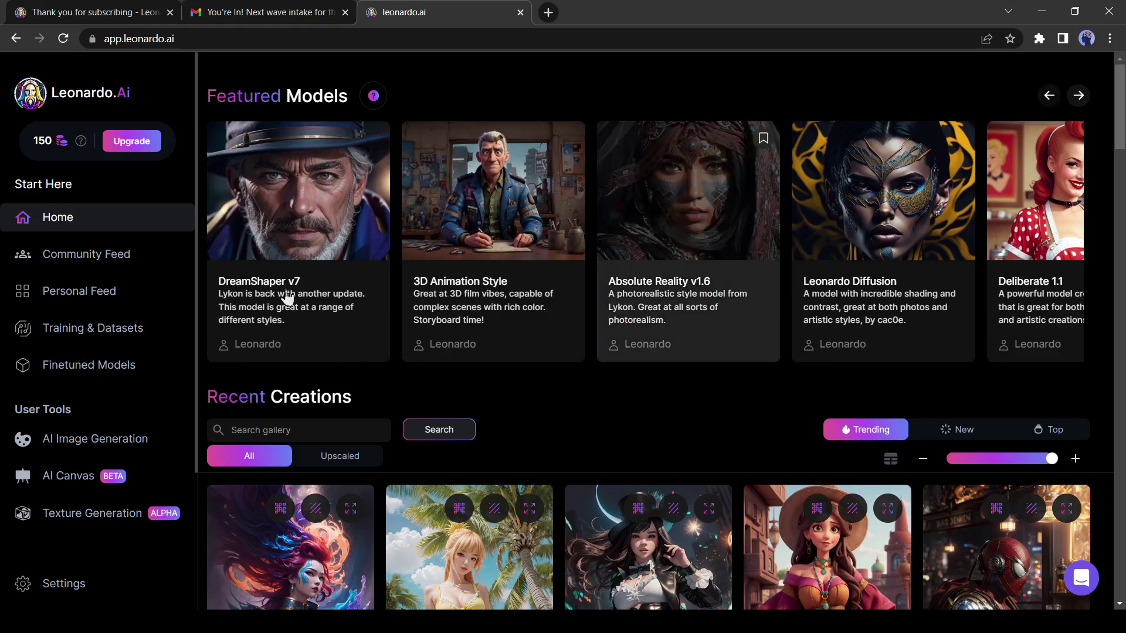
pyautogui.click(322, 233)
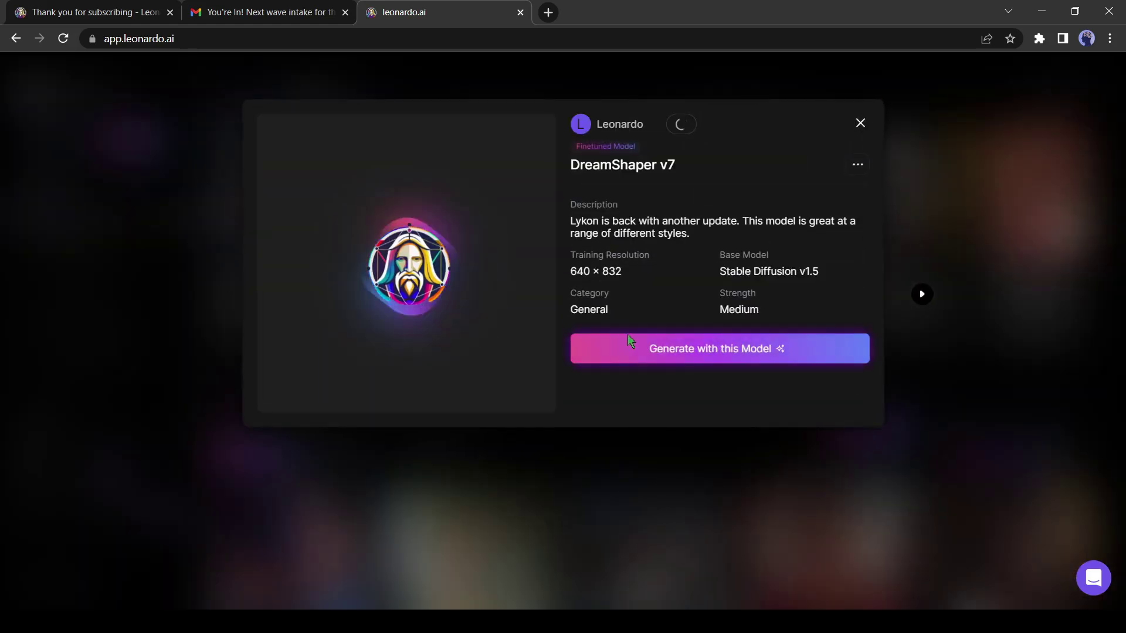
pyautogui.click(726, 361)
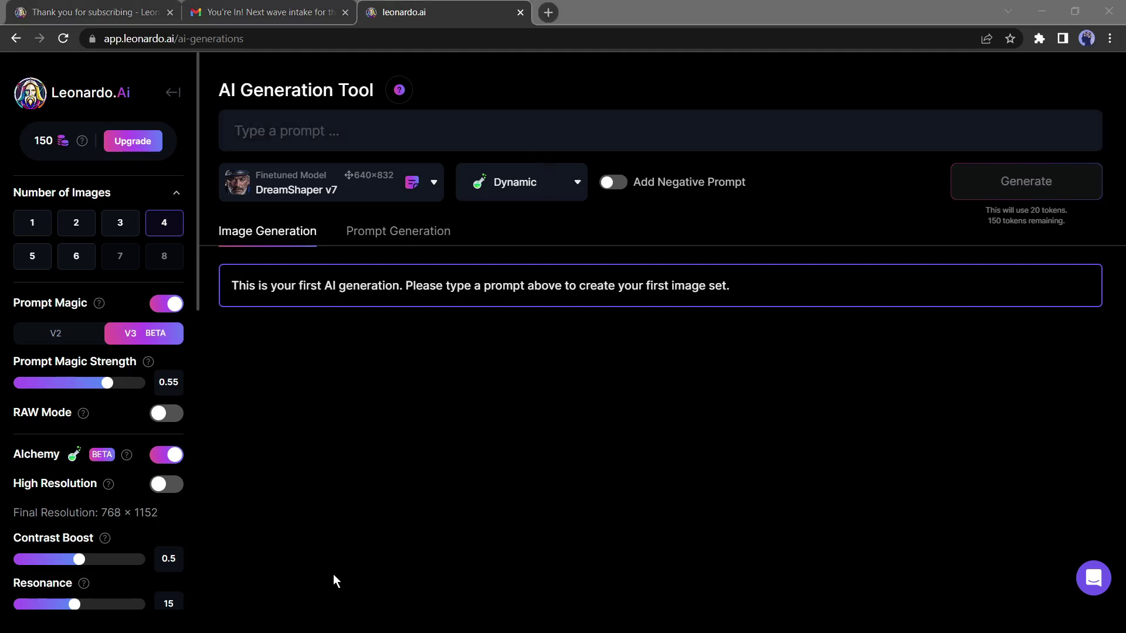
# Paste the girl-and-cat park-bench prompt into the prompt box
pyautogui.hotkey('alt', 'Tab')
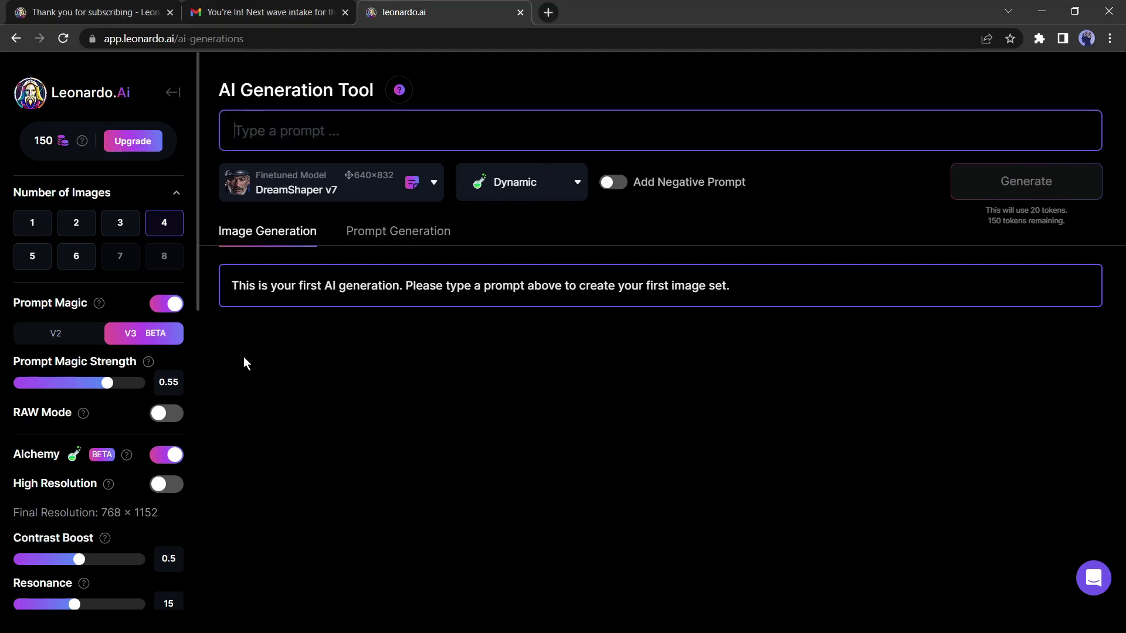
pyautogui.write('A beautiful 20-year-old girl playing with a cat, captured through the lens of a 35mm camera, inspired by photography by Annie Leibovitz. The scene depicts the girl sitting on a sunlit park bench, her long flowing hair gently brushed by a soft breeze. She wears a floral summer dress, her radiant smile reflecting pure joy as she delicately holds a playful kitten in her hands. The colors are warm and vibrant, with golden sunlight casting a magical glow. The lens captures the ethereal atmosphere, evoking a sense of youthful innocence and serenity.')
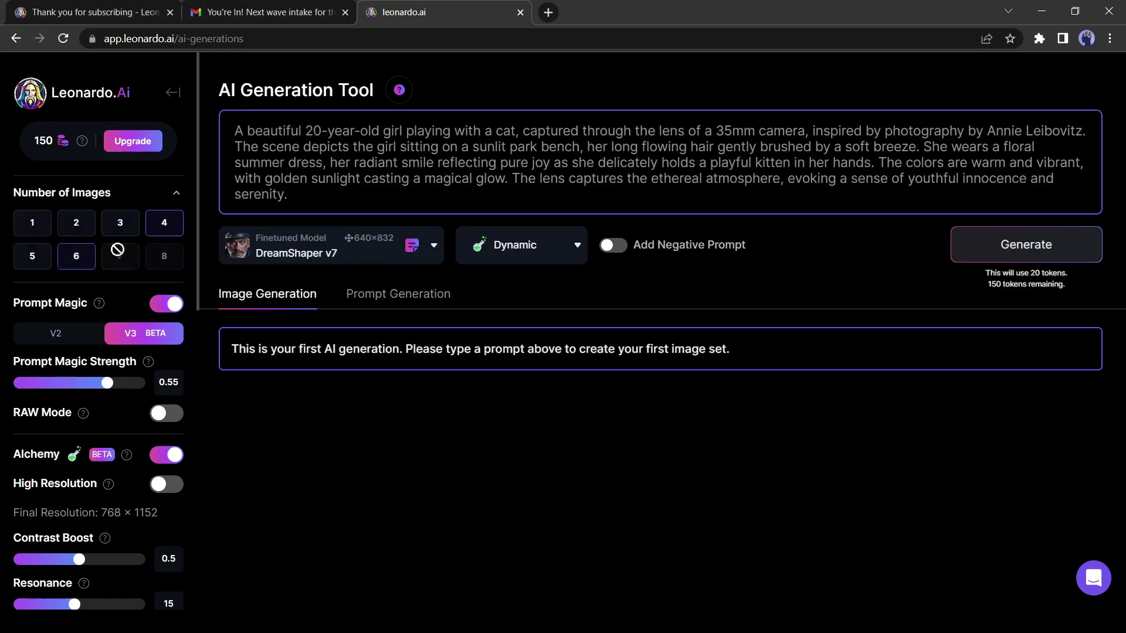
pyautogui.click(172, 233)
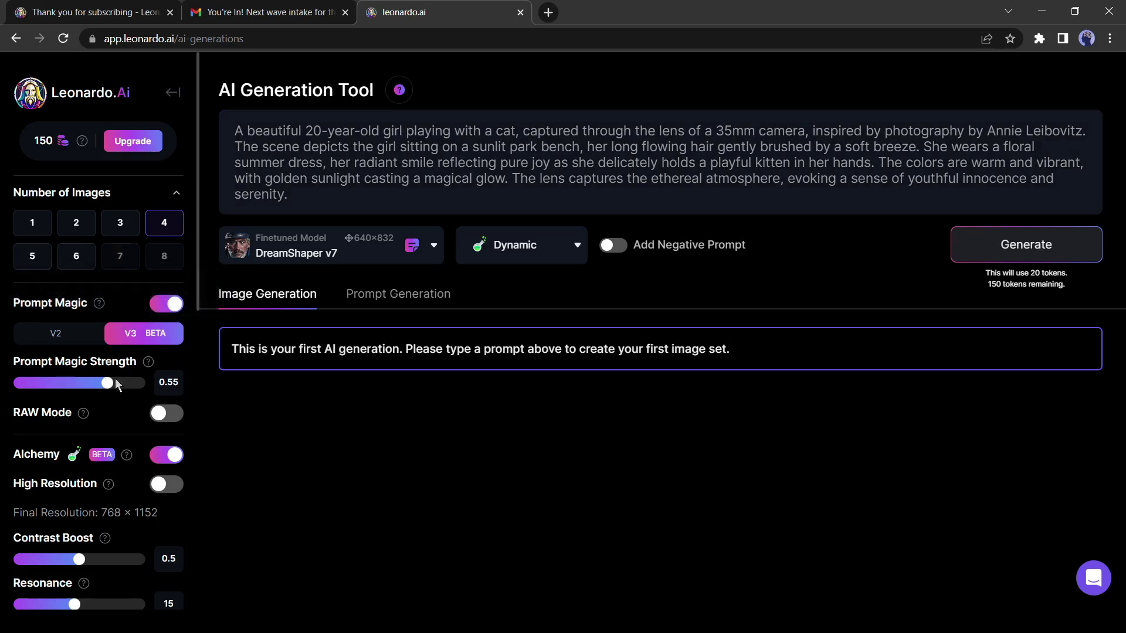
pyautogui.scroll(-3, 111, 428)
pyautogui.scroll(-1, 118, 424)
pyautogui.scroll(-2, 111, 430)
pyautogui.scroll(6, 83, 389)
# Turn the negative prompt on and back off, then generate the images
pyautogui.click(613, 247)
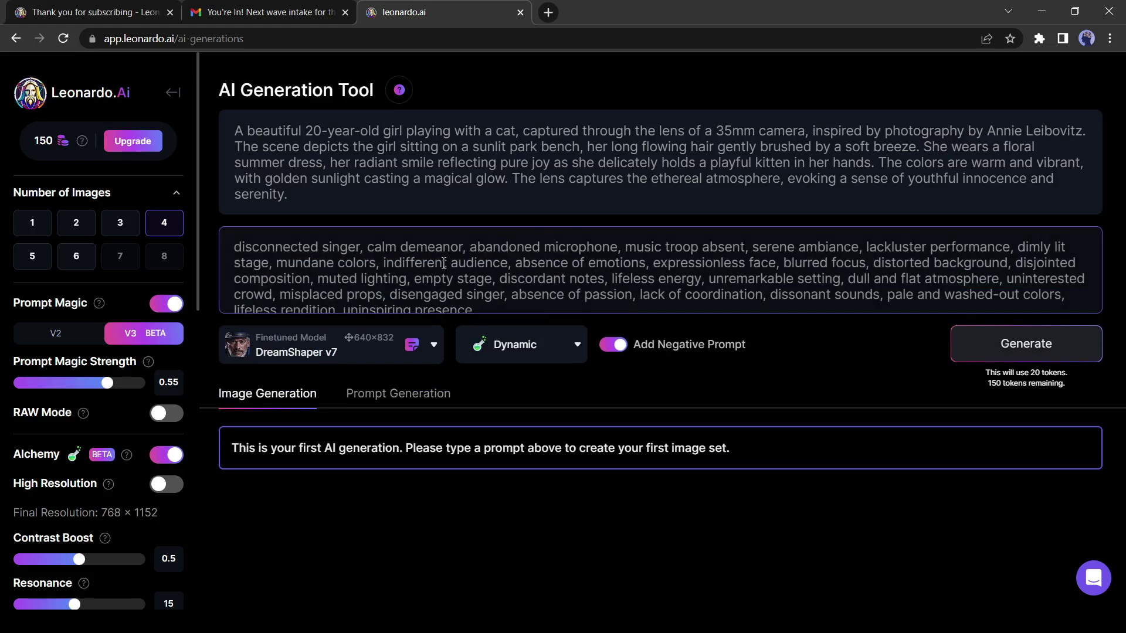
pyautogui.click(616, 344)
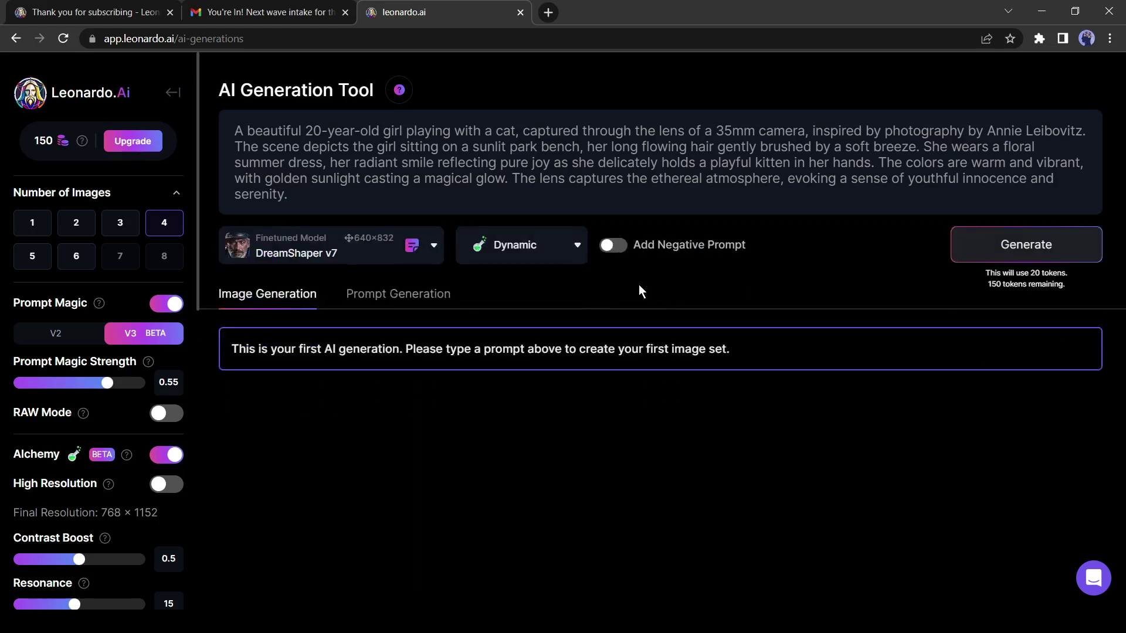
pyautogui.click(1013, 252)
# Open the second image, the smiling girl in a floral dress, and download it
pyautogui.scroll(-6, 138, 359)
pyautogui.scroll(-3, 528, 314)
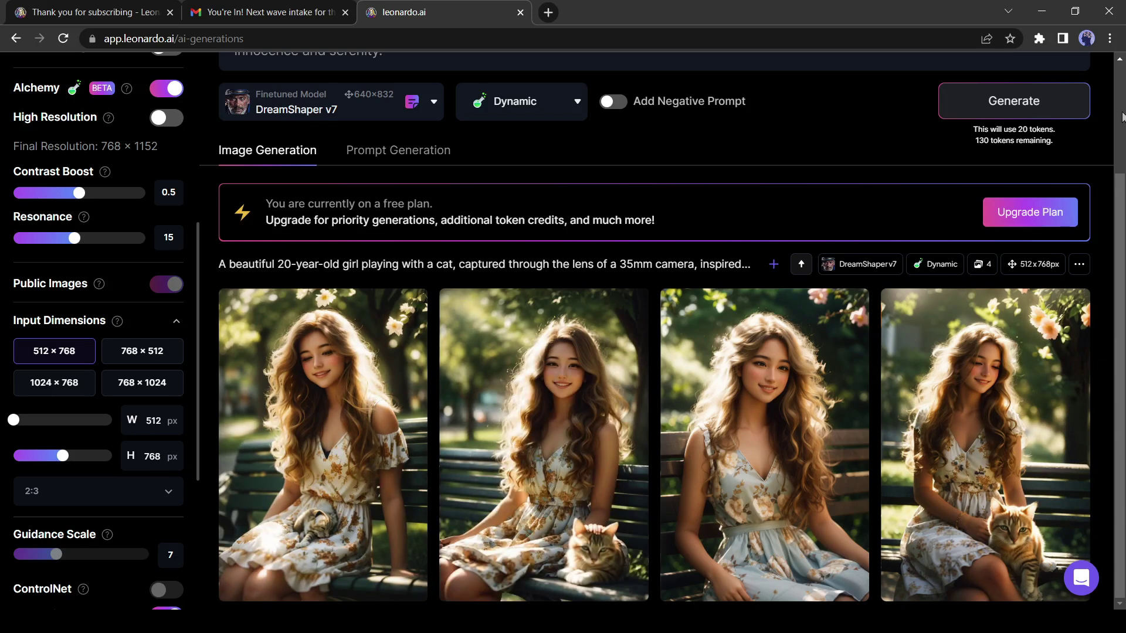
pyautogui.scroll(3, 1122, 176)
pyautogui.scroll(-2, 1121, 194)
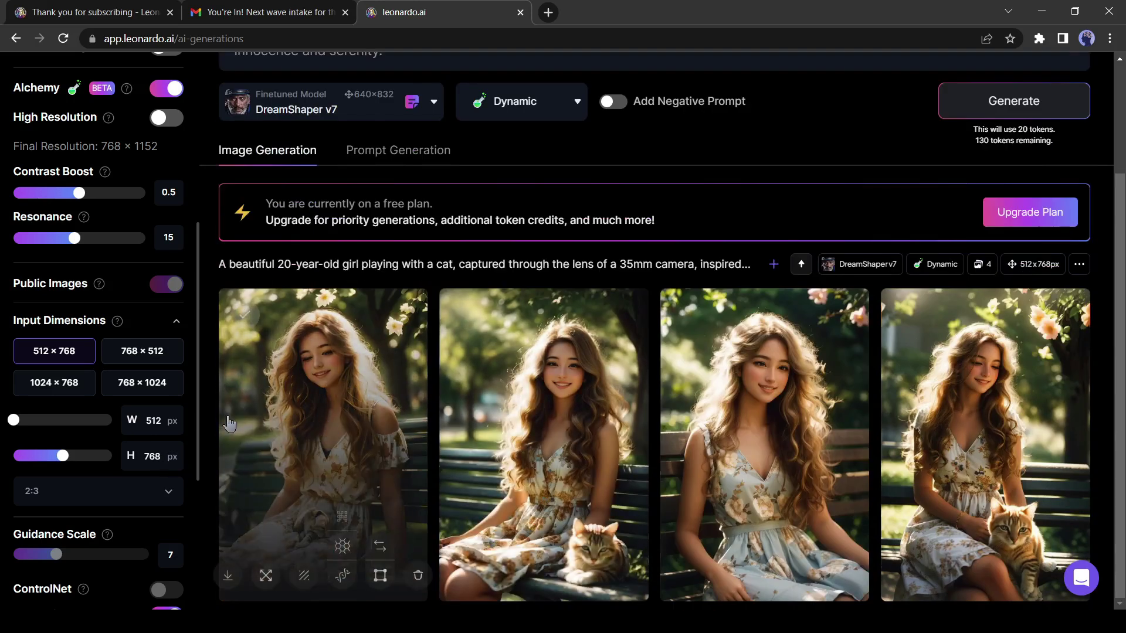
pyautogui.moveTo(543, 444)
pyautogui.click(578, 388)
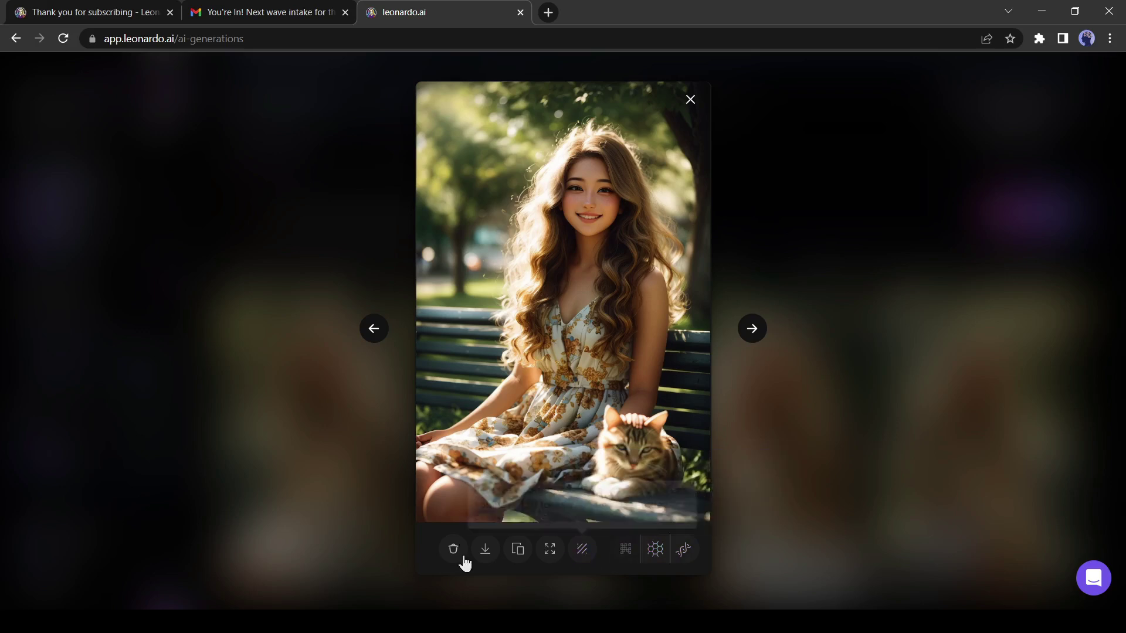
pyautogui.click(488, 549)
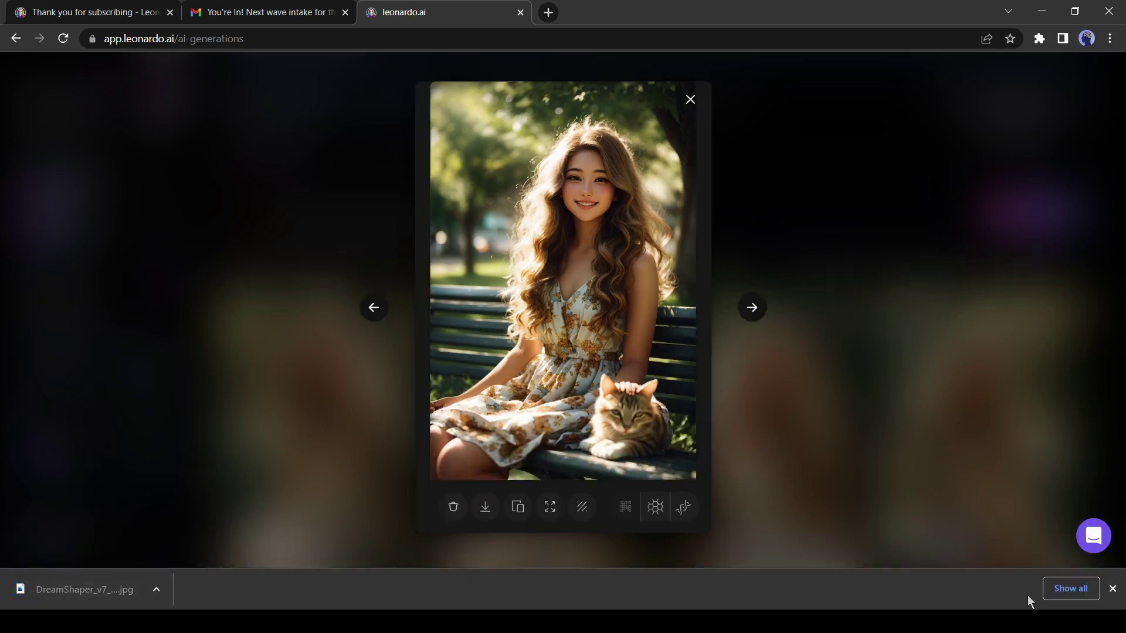
pyautogui.click(1113, 589)
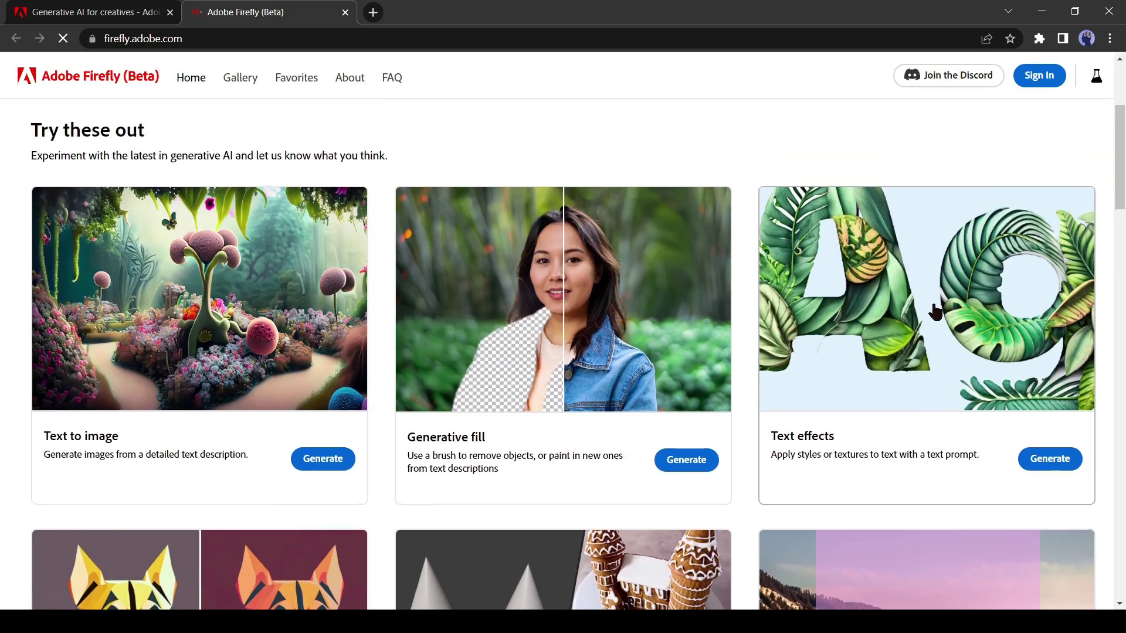
# Open Firefly's Text to image page from its card and scroll down it
pyautogui.scroll(-3, 935, 311)
pyautogui.scroll(4, 730, 427)
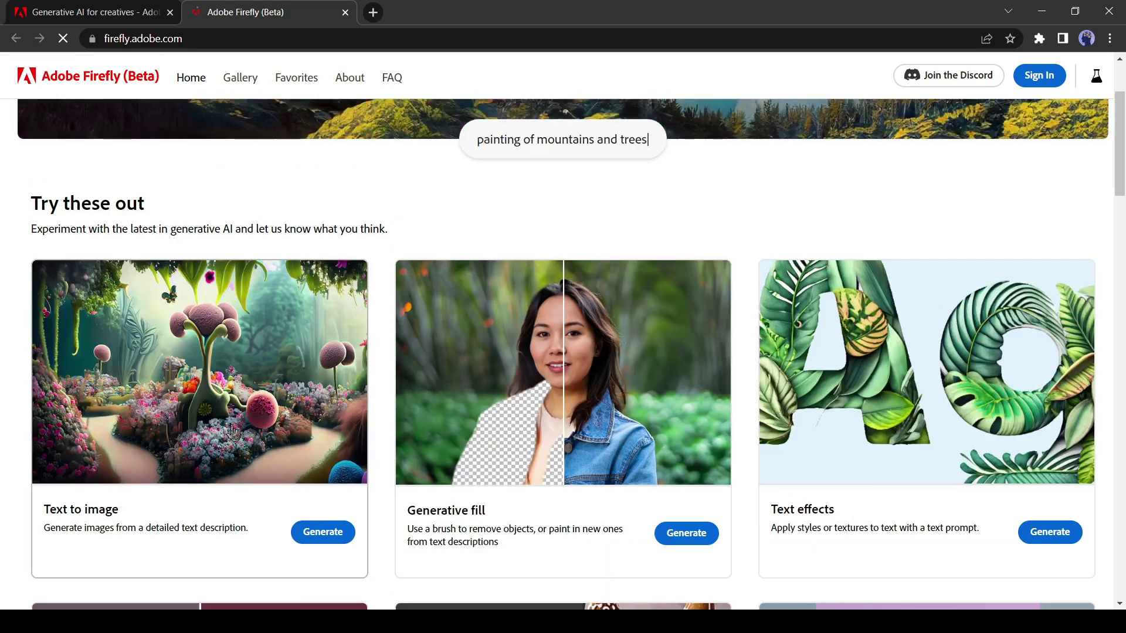
pyautogui.click(203, 376)
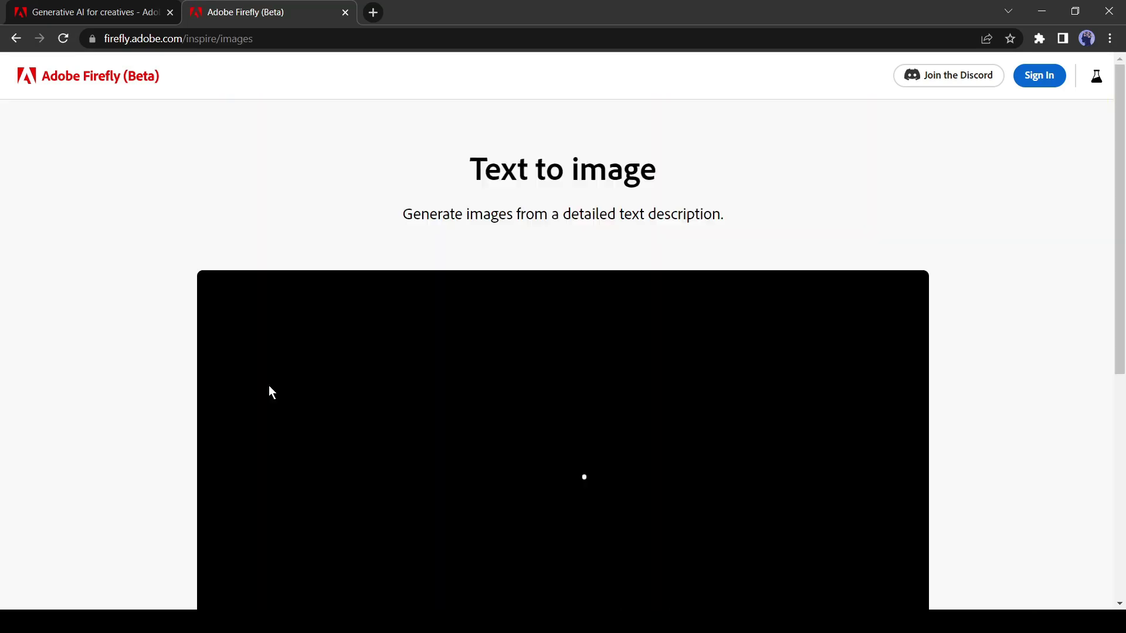
pyautogui.scroll(-3, 396, 344)
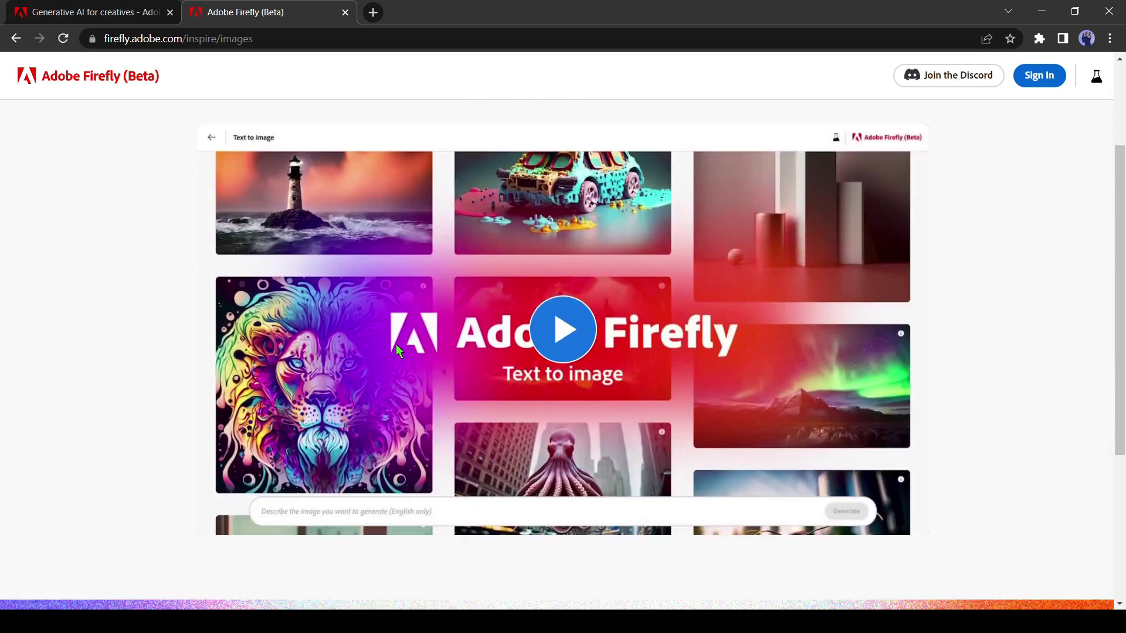
pyautogui.scroll(-2, 396, 343)
pyautogui.scroll(-2, 395, 342)
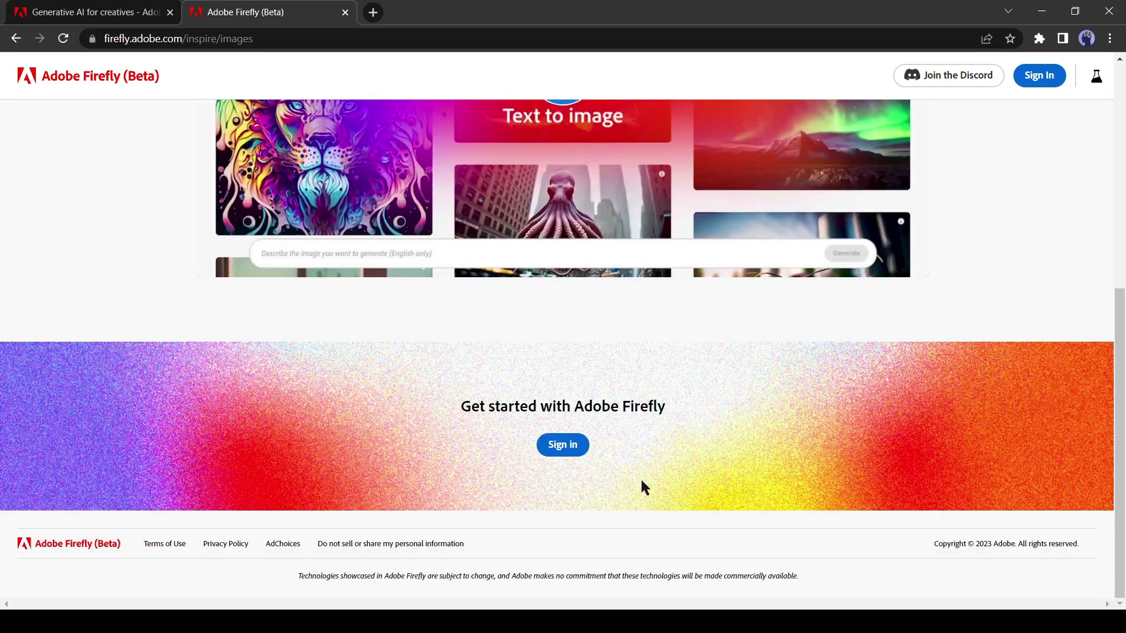
# Sign in to Firefly with Google, paste the girl-and-cat prompt and generate
pyautogui.click(569, 447)
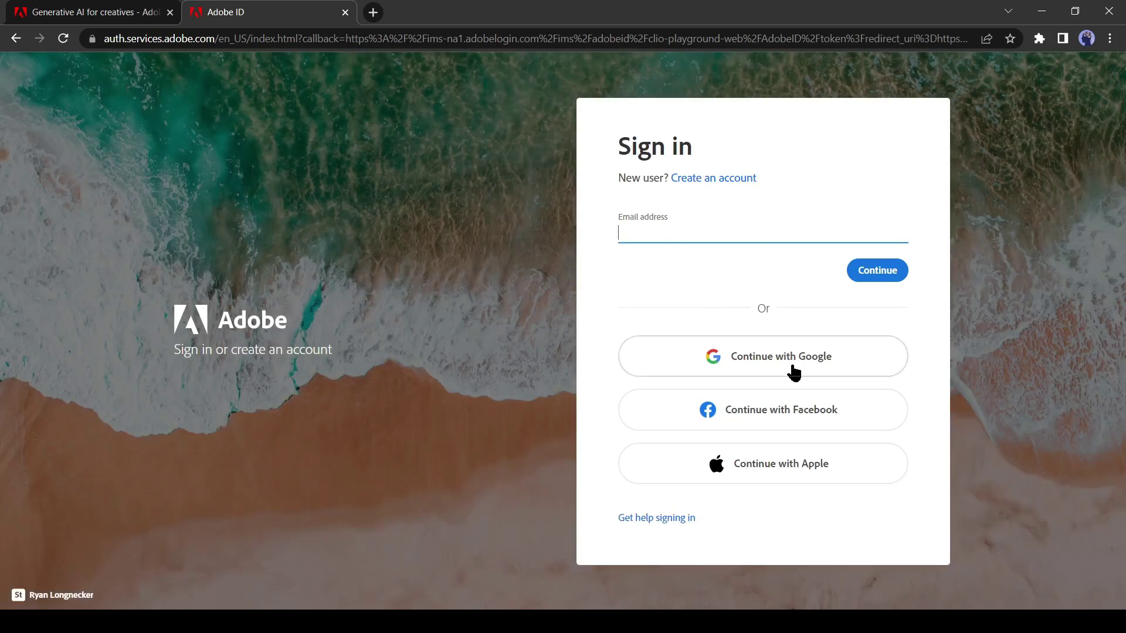
pyautogui.click(792, 368)
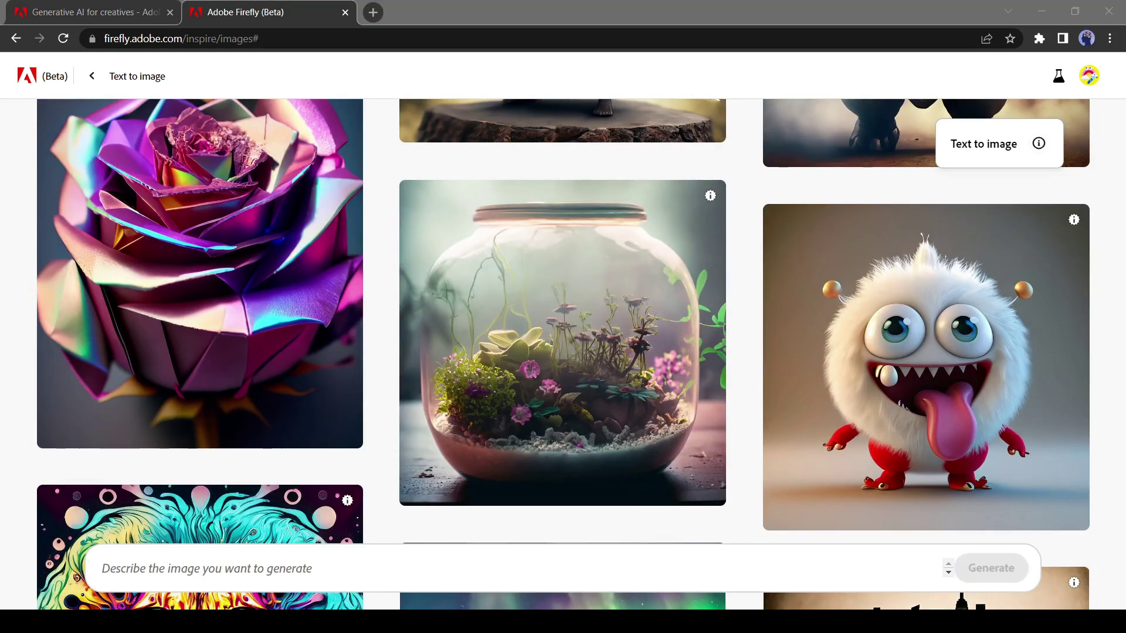
pyautogui.click(265, 582)
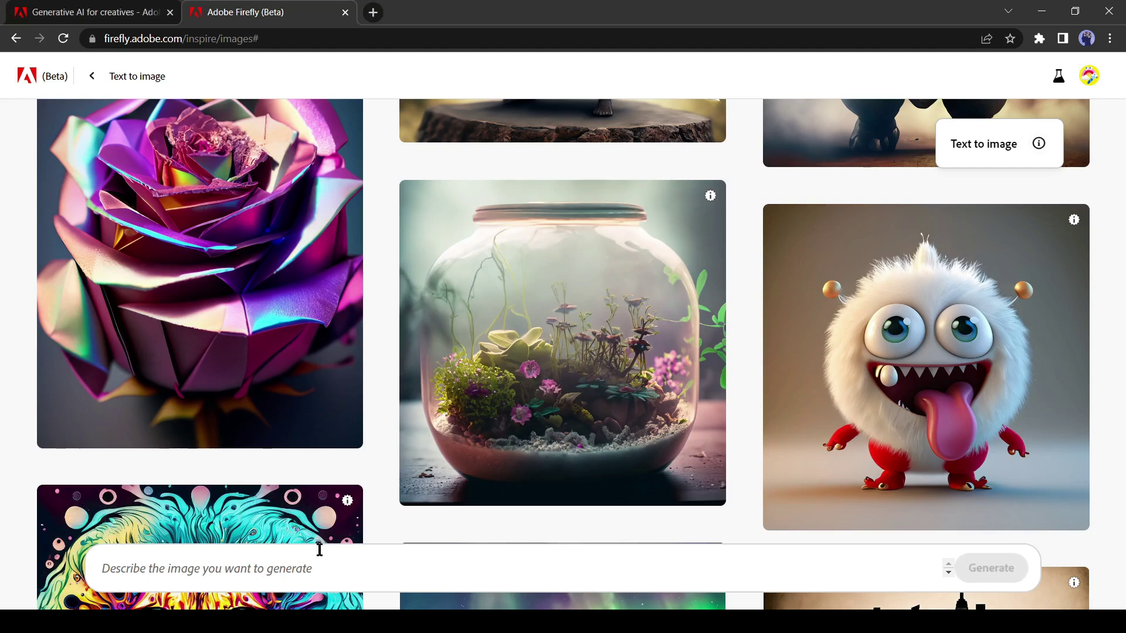
pyautogui.write('A beautiful 20-year-old girl playing with a cat, captured through the lens of a 35mm camera, inspired by photography by Annie Leibovitz. The scene depicts the girl sitting on a sunlit park bench, her long flowing hair gently brushed by a soft breeze. She wears a floral summer dress, her radiant smile reflecting pure joy as she delicately holds a playful kitten in her hands. The colors are warm and vibrant, with golden sunlight casting a magical glow. The lens captures the ethereal atmosphere, evoking a sense of youthful innocence and serenity.')
pyautogui.click(991, 568)
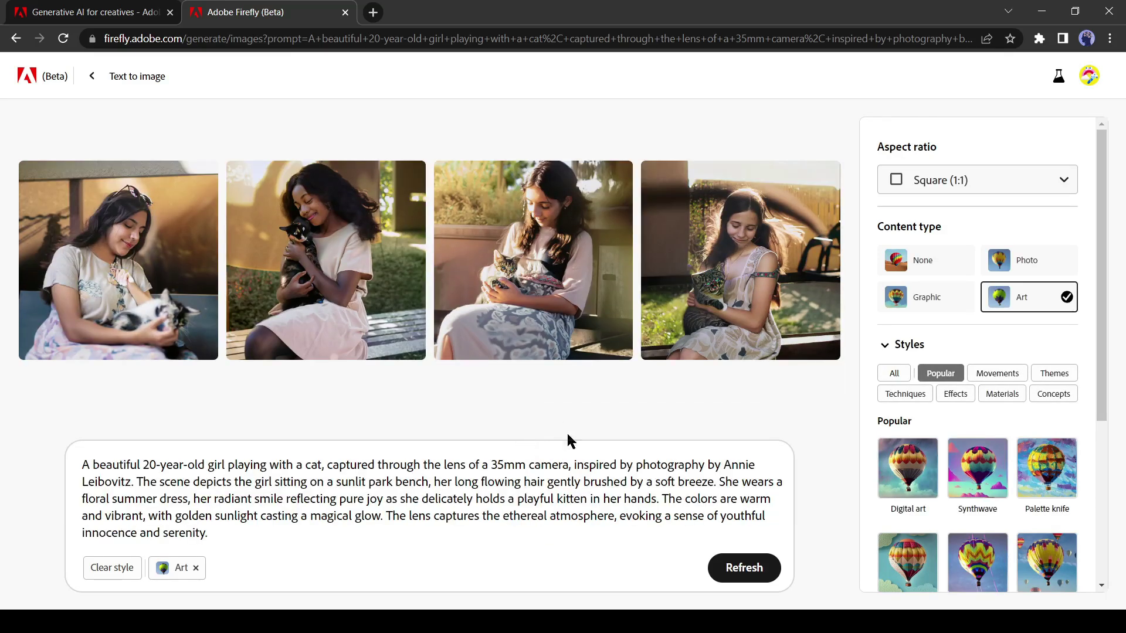
# Set Firefly to landscape 4:3, Photo content type, and add the Digital art style
pyautogui.click(1055, 183)
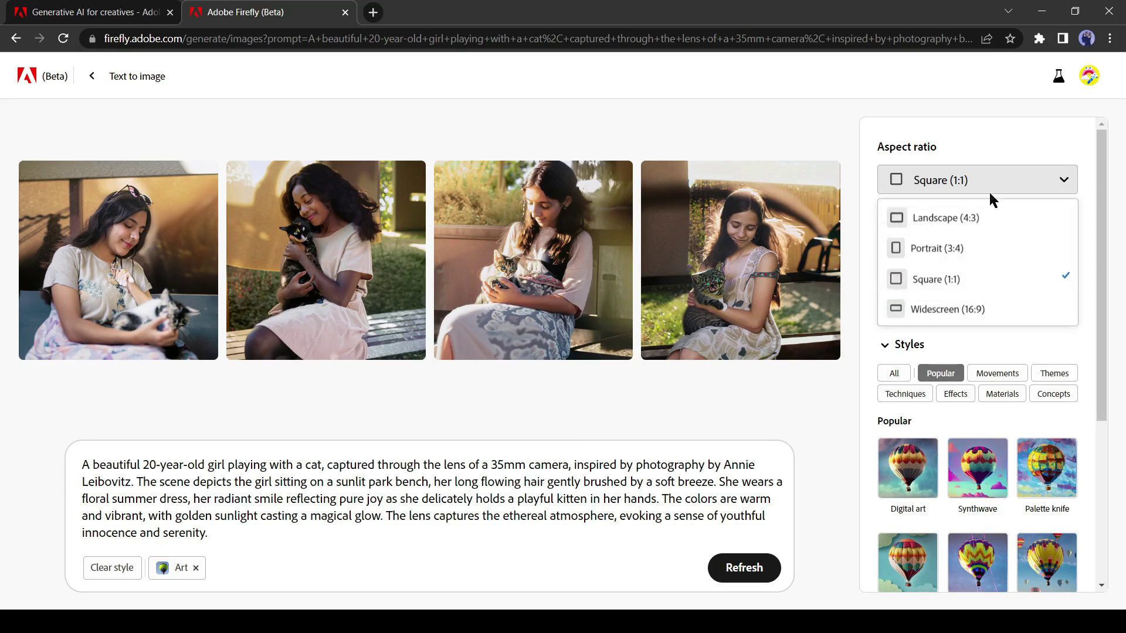
pyautogui.click(982, 226)
pyautogui.click(1009, 258)
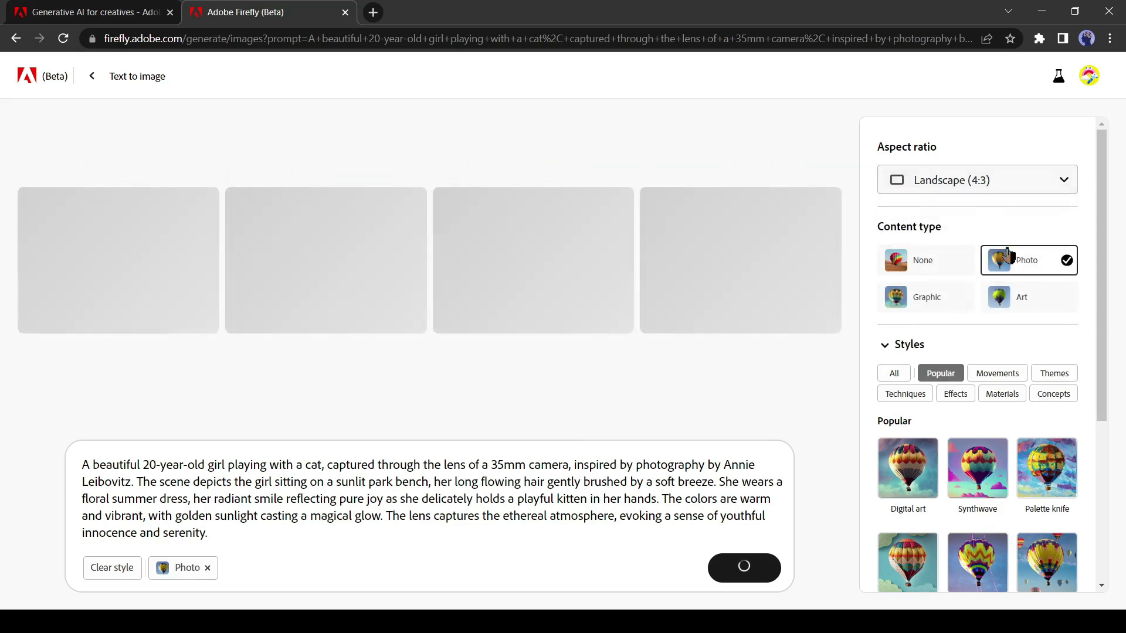
pyautogui.scroll(-4, 961, 328)
pyautogui.click(900, 264)
pyautogui.scroll(-1, 996, 381)
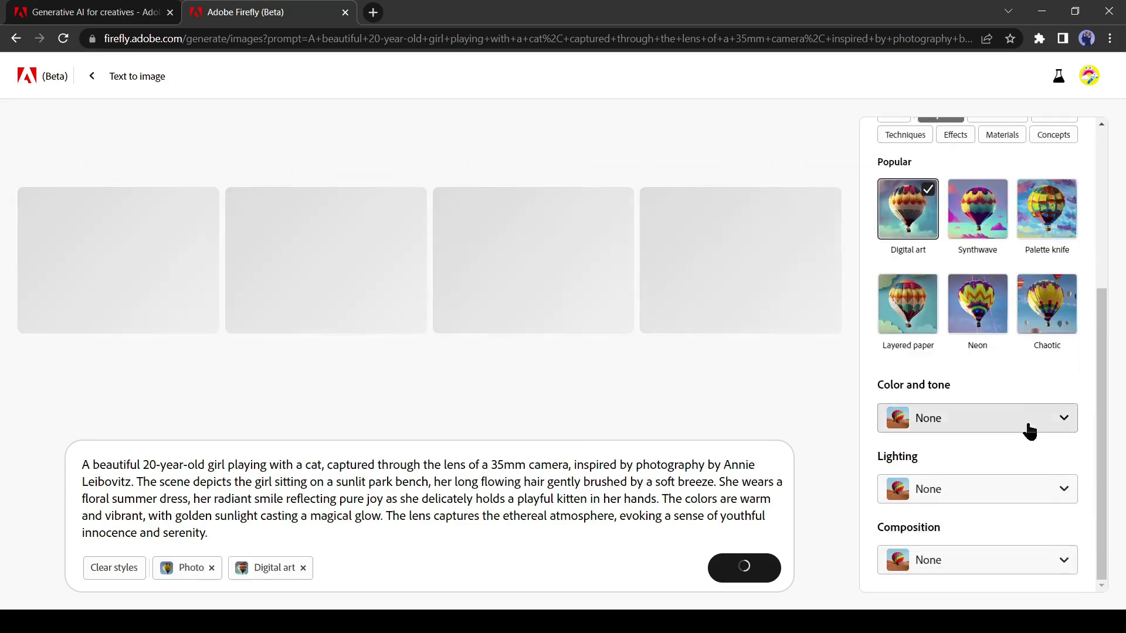
pyautogui.click(1025, 427)
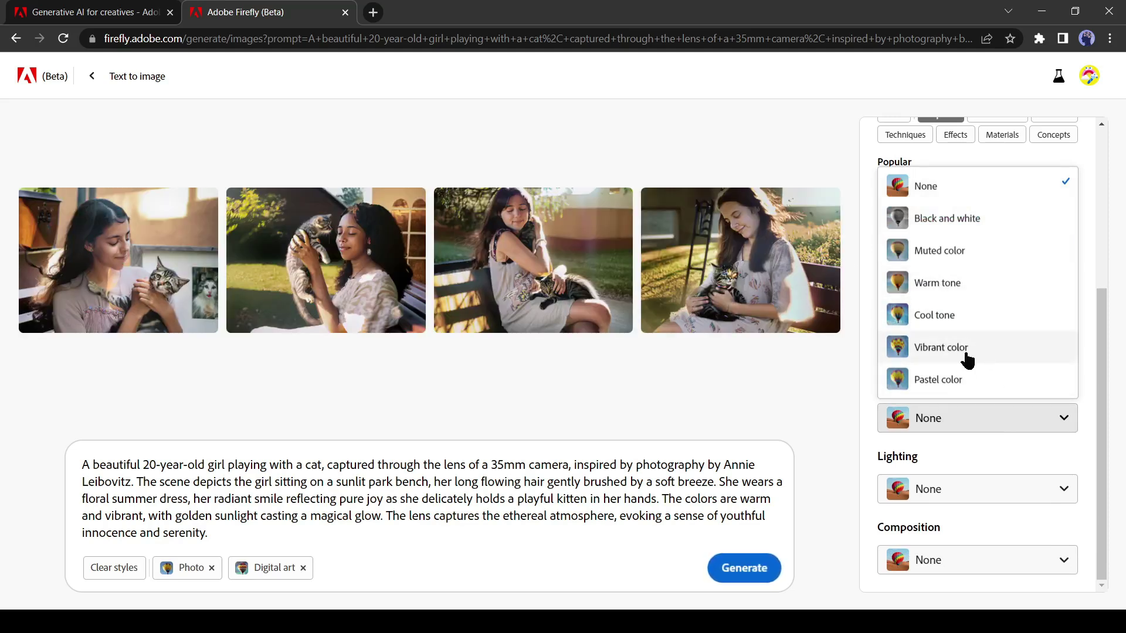
# Add Vibrant color, Golden hour and Wide angle styles, regenerate, and enlarge the third image
pyautogui.click(965, 350)
pyautogui.click(1012, 488)
pyautogui.click(962, 386)
pyautogui.click(977, 559)
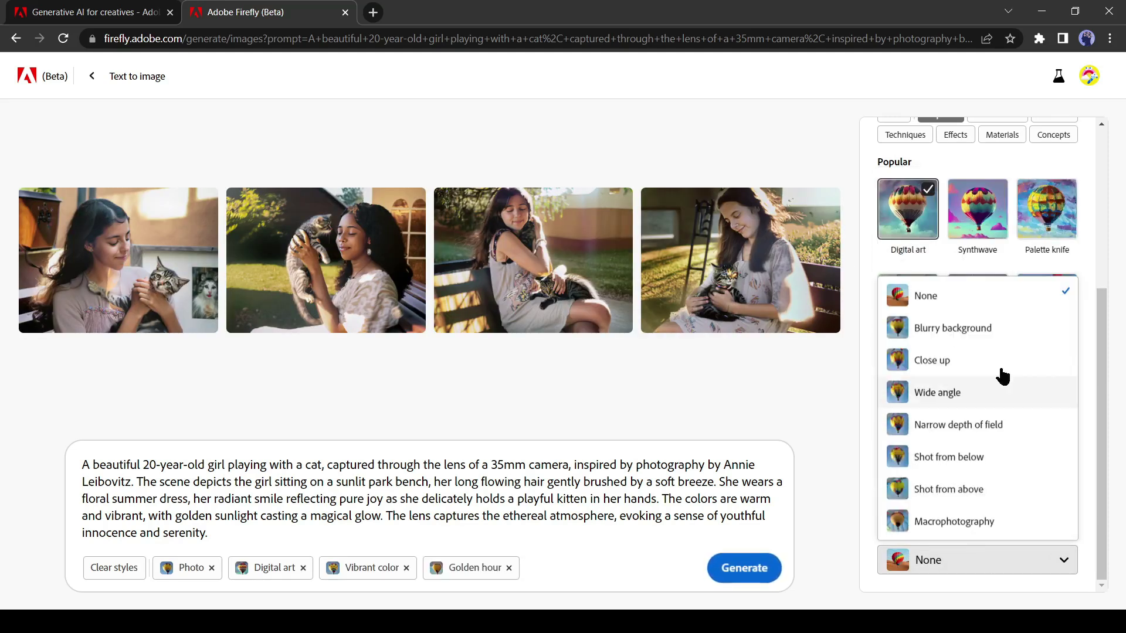
pyautogui.click(973, 398)
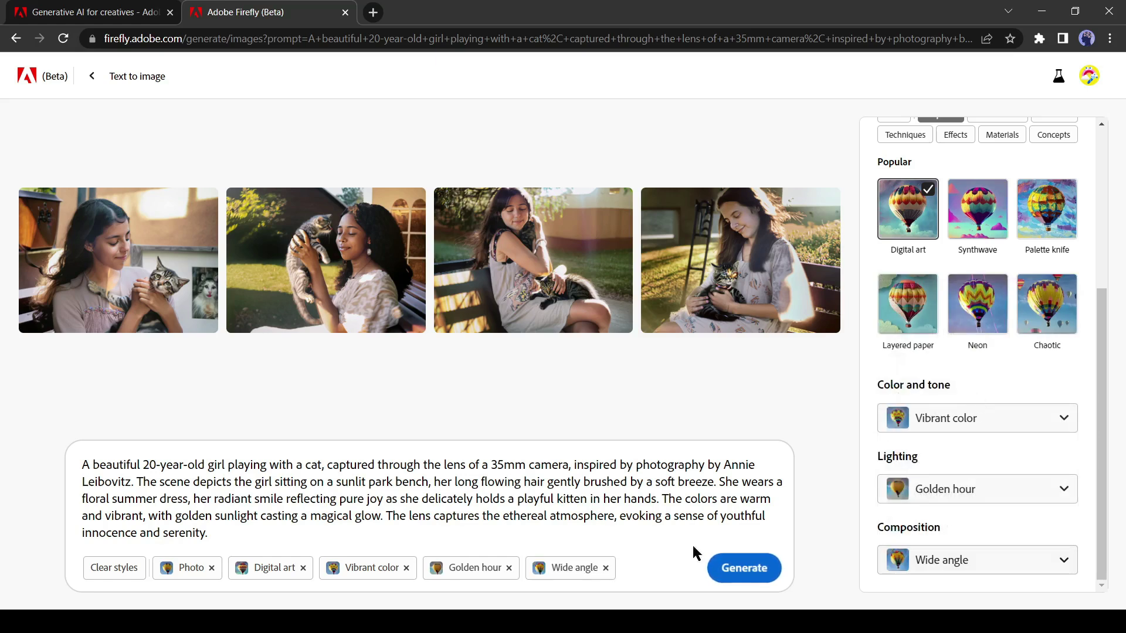
pyautogui.click(744, 568)
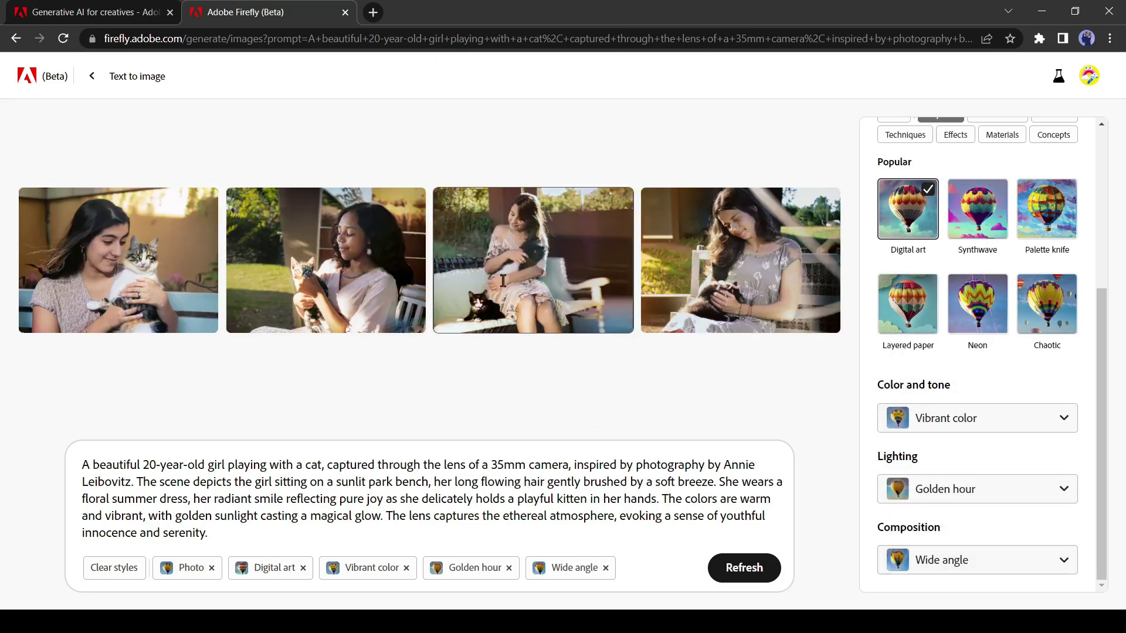
pyautogui.click(513, 242)
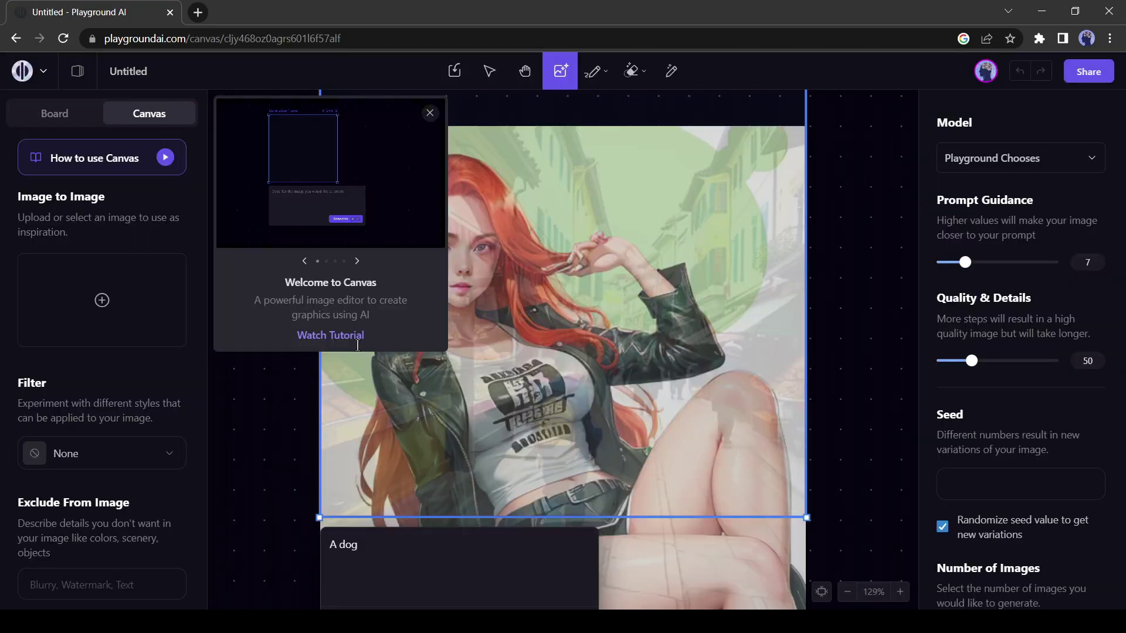
# Close the Welcome to Canvas introduction and pan across the empty canvas
pyautogui.click(431, 113)
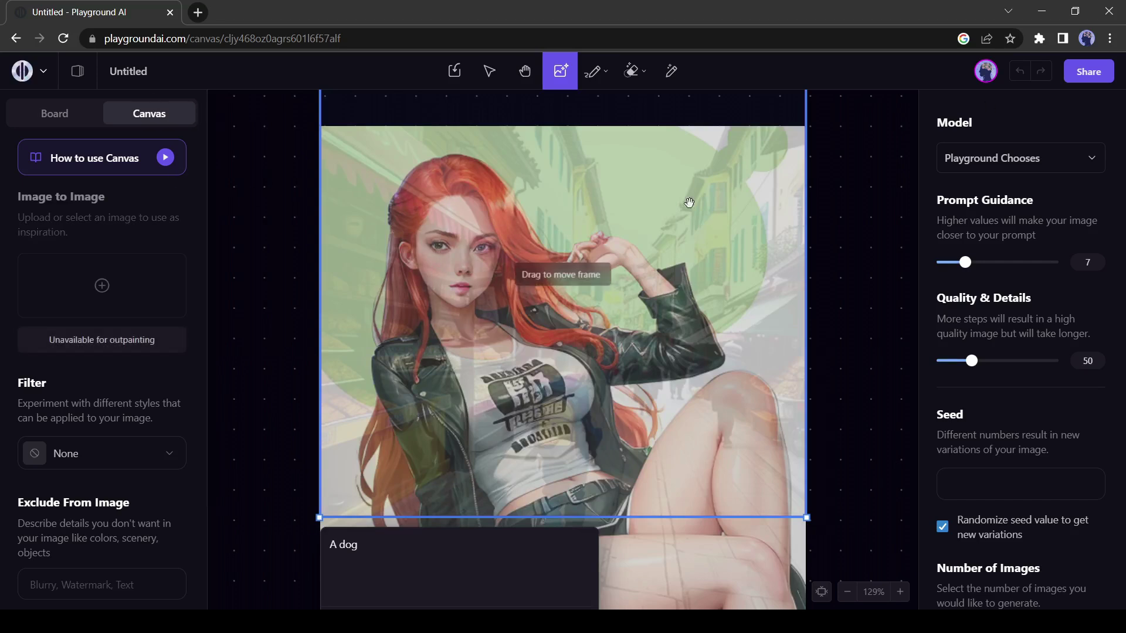
pyautogui.scroll(-2, 565, 395)
pyautogui.scroll(5, 572, 272)
# Remove the old woman and street-market images and resize the generation frame to 584×352
pyautogui.moveTo(675, 229); pyautogui.dragTo(900, 240)
pyautogui.click(422, 352)
pyautogui.click(415, 287)
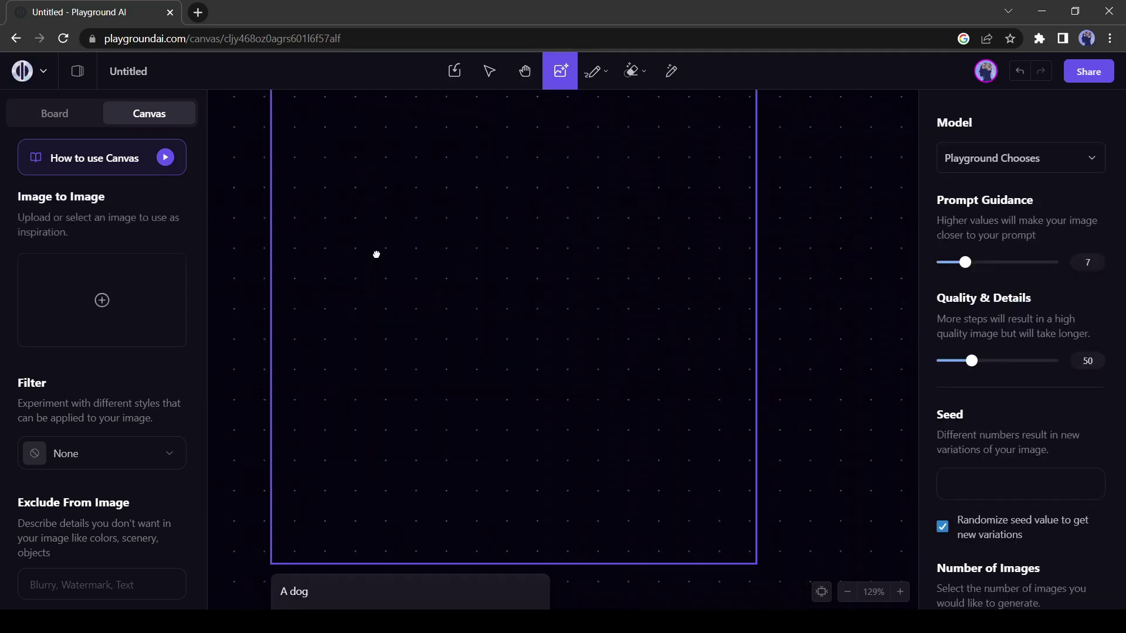
pyautogui.moveTo(652, 282); pyautogui.dragTo(641, 165)
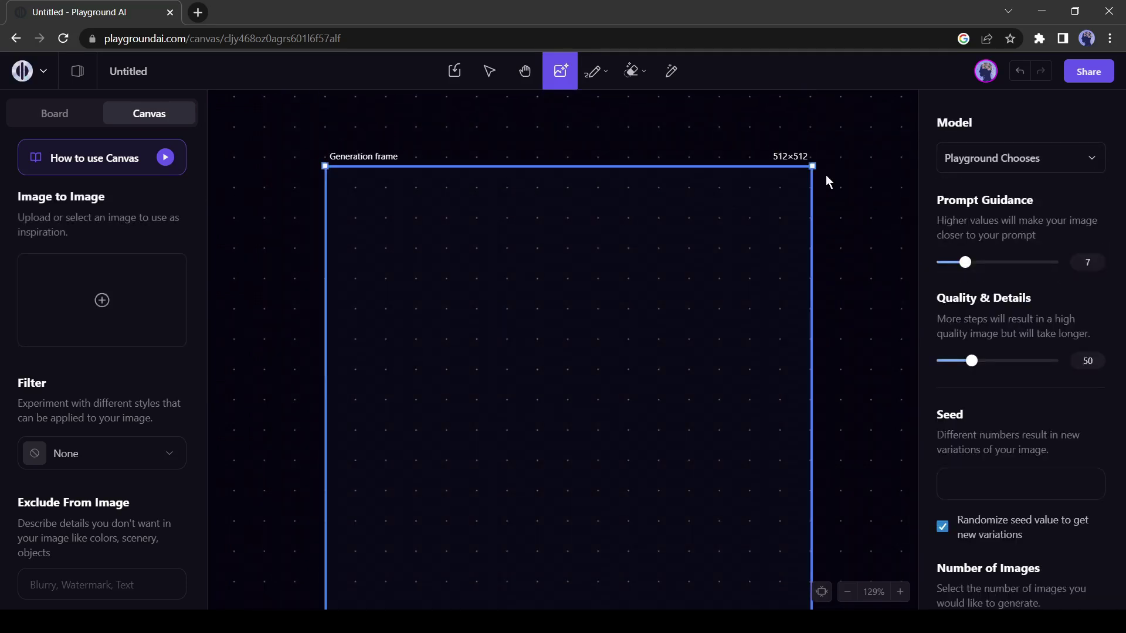
pyautogui.moveTo(812, 170); pyautogui.dragTo(627, 346)
pyautogui.moveTo(625, 289); pyautogui.dragTo(504, 273)
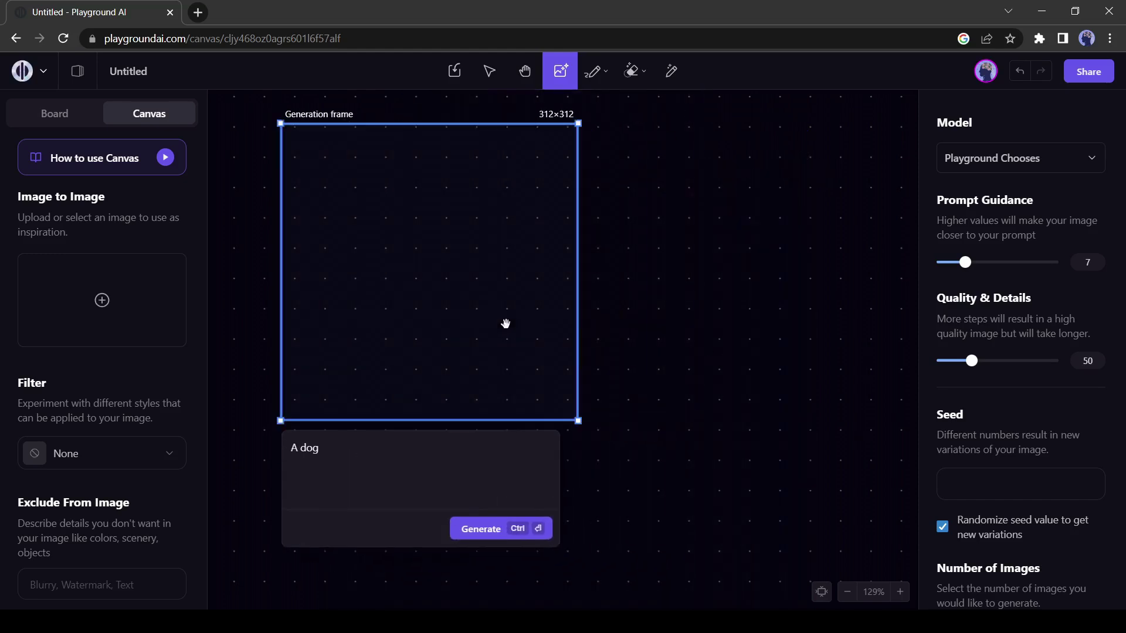
pyautogui.moveTo(578, 421); pyautogui.dragTo(838, 463)
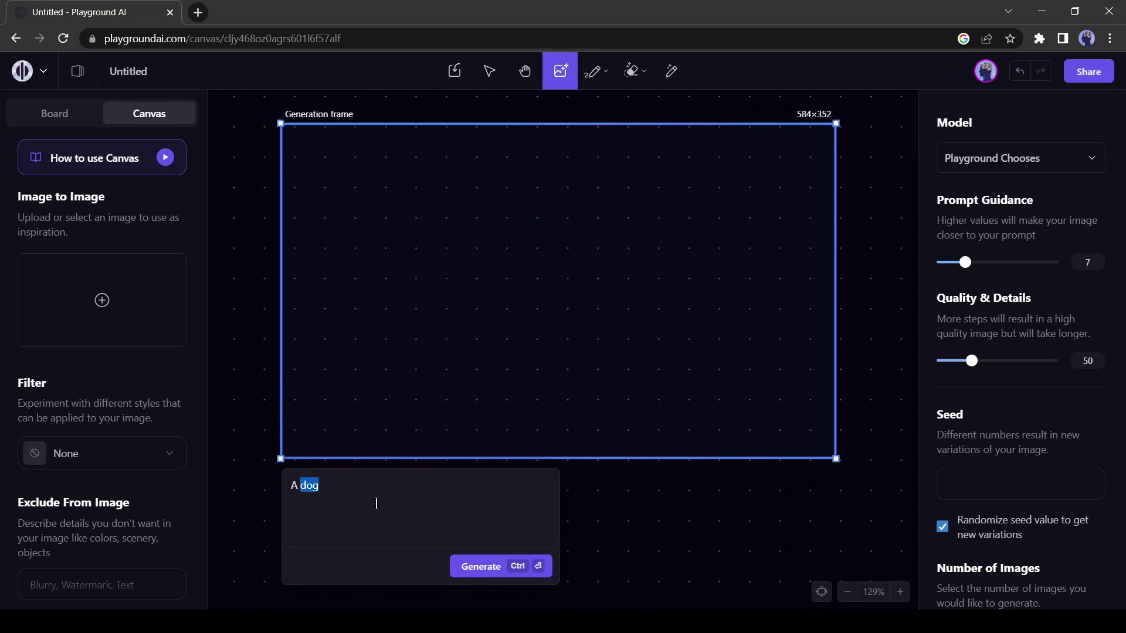
# Replace the 'A dog' prompt with the girl-and-cat description and generate
pyautogui.hotkey('ctrl', 'a')
pyautogui.hotkey('ctrl', 'v')
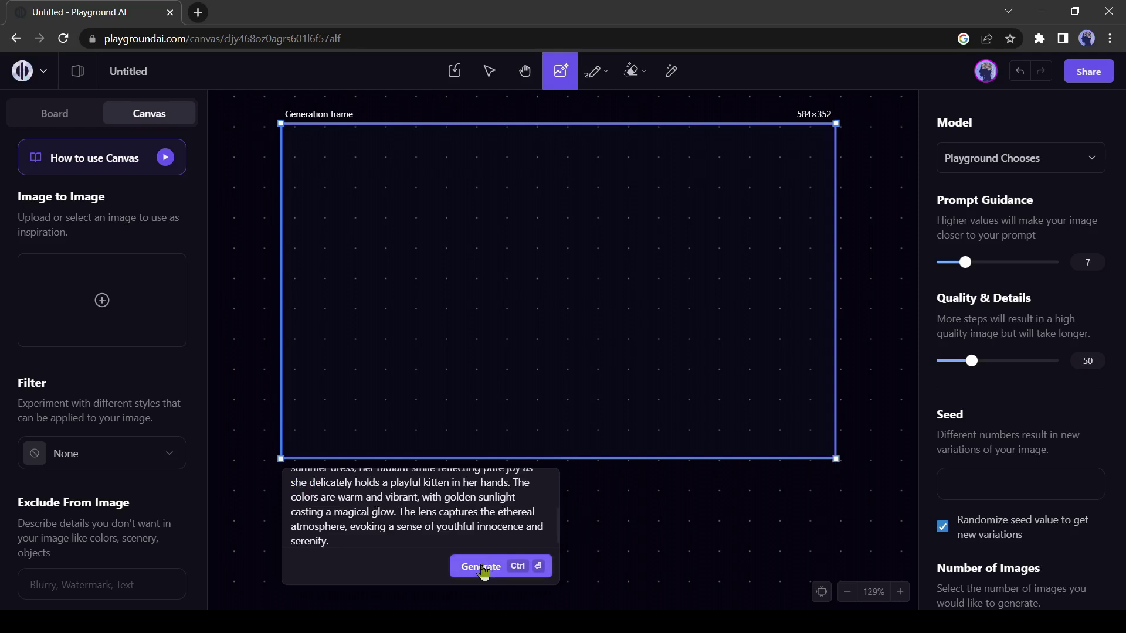
pyautogui.click(482, 569)
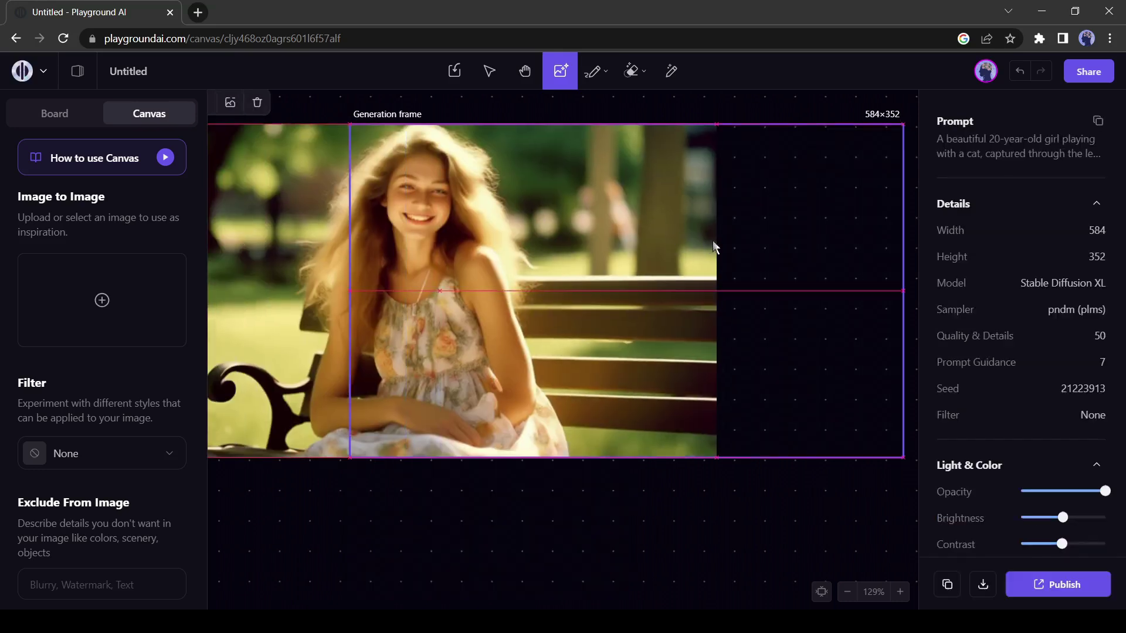
# Review the park-bench image's Prompt and Details sections, then move the generation frame below it
pyautogui.scroll(-1, 1049, 246)
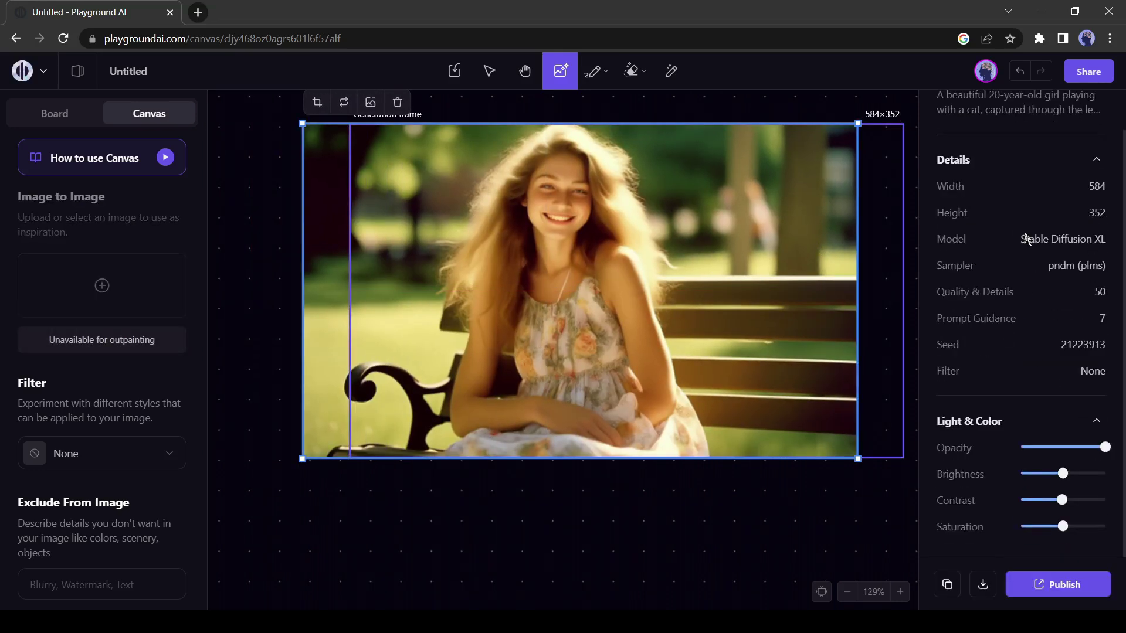
pyautogui.click(1091, 161)
pyautogui.click(1061, 143)
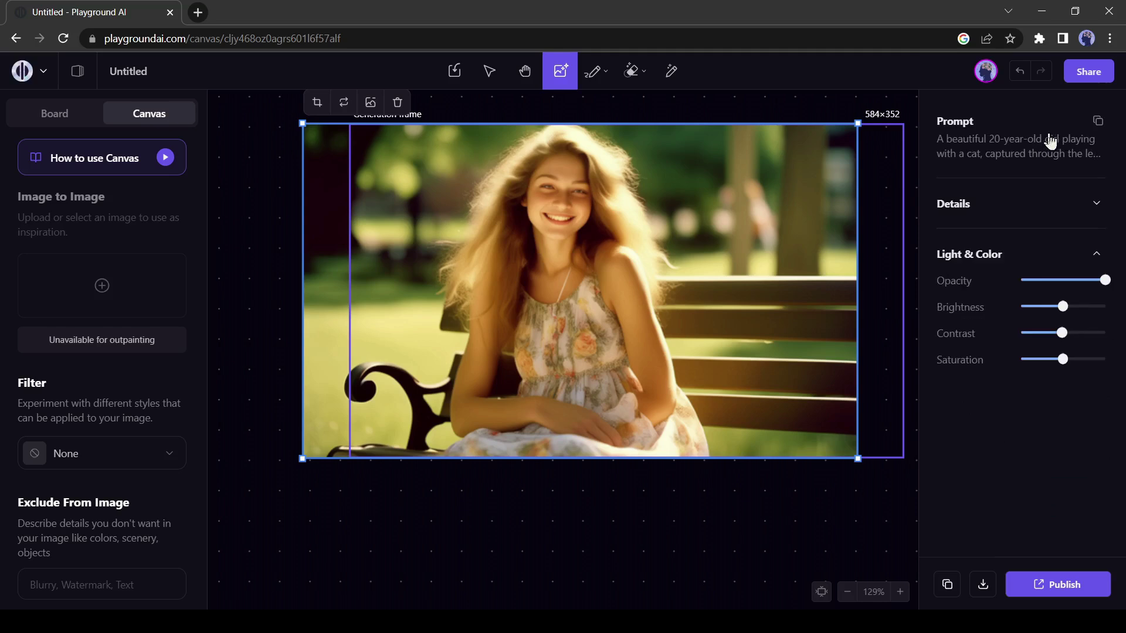
pyautogui.click(1046, 206)
pyautogui.scroll(-1, 1001, 419)
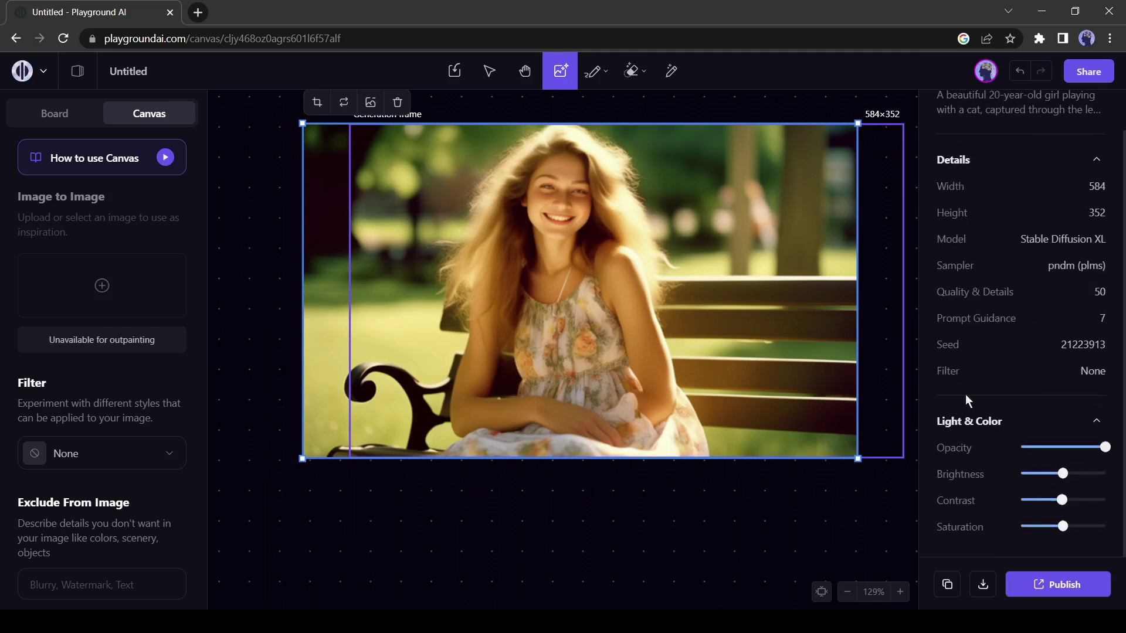
pyautogui.click(882, 307)
pyautogui.moveTo(741, 312); pyautogui.dragTo(741, 473)
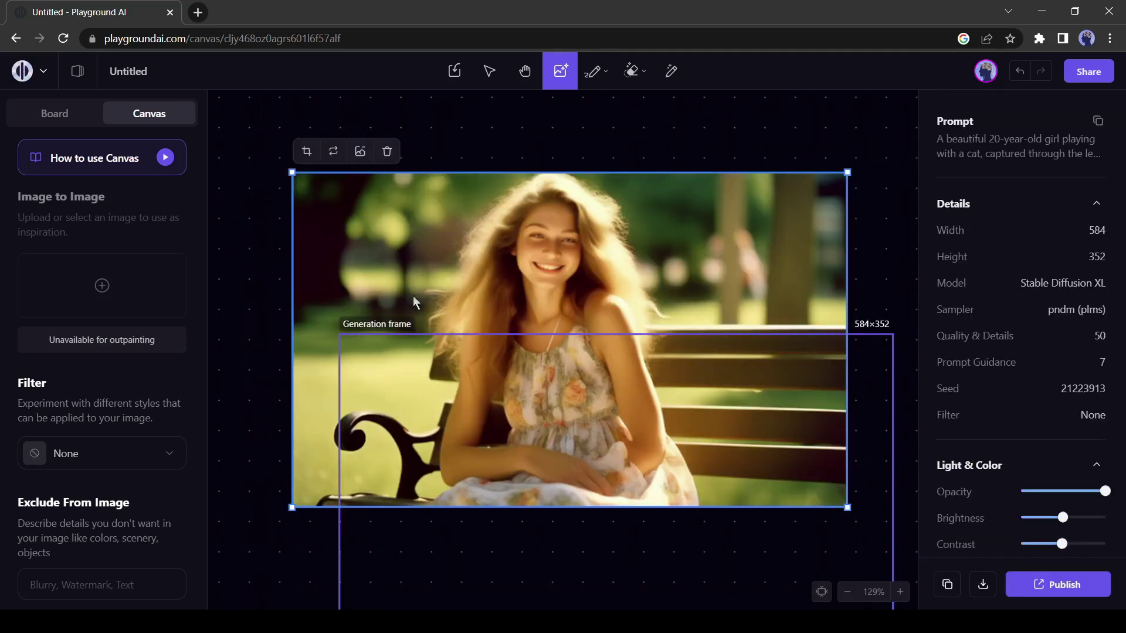
# Delete the first image and raise prompt guidance to 14 and quality to 58
pyautogui.click(386, 152)
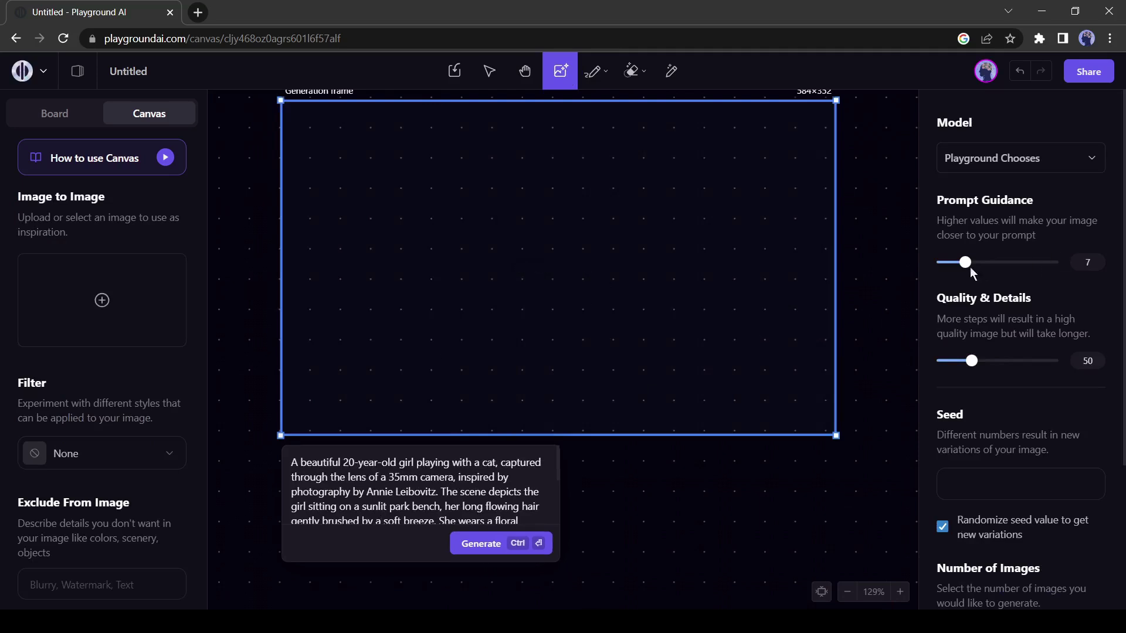
pyautogui.moveTo(969, 270); pyautogui.dragTo(977, 269)
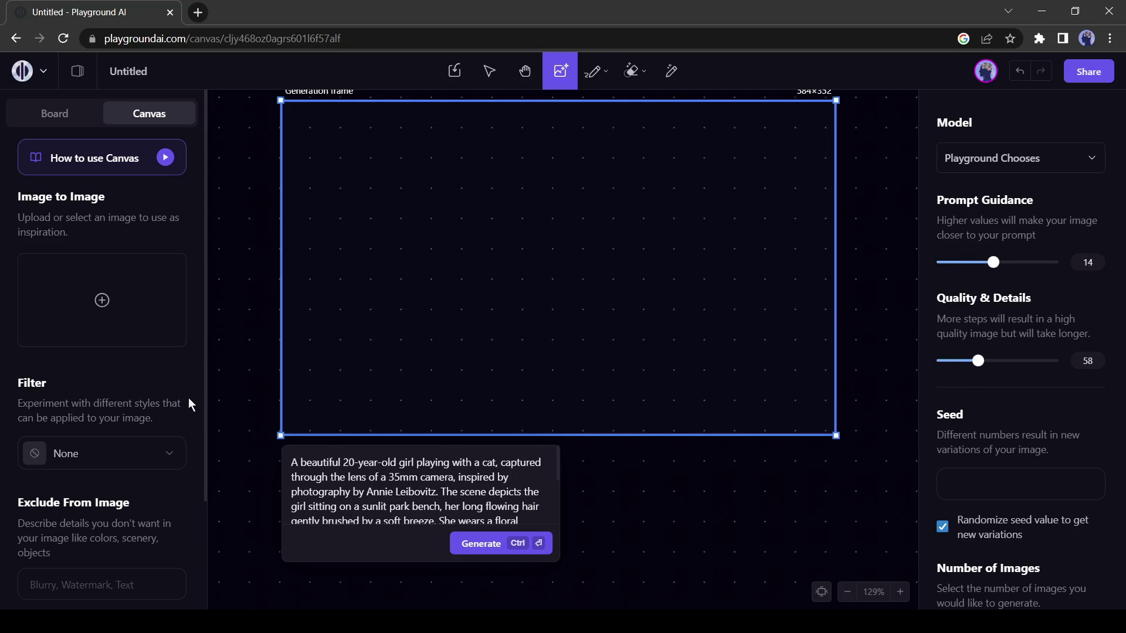
pyautogui.scroll(-1, 143, 351)
pyautogui.scroll(-2, 142, 357)
pyautogui.scroll(1, 177, 284)
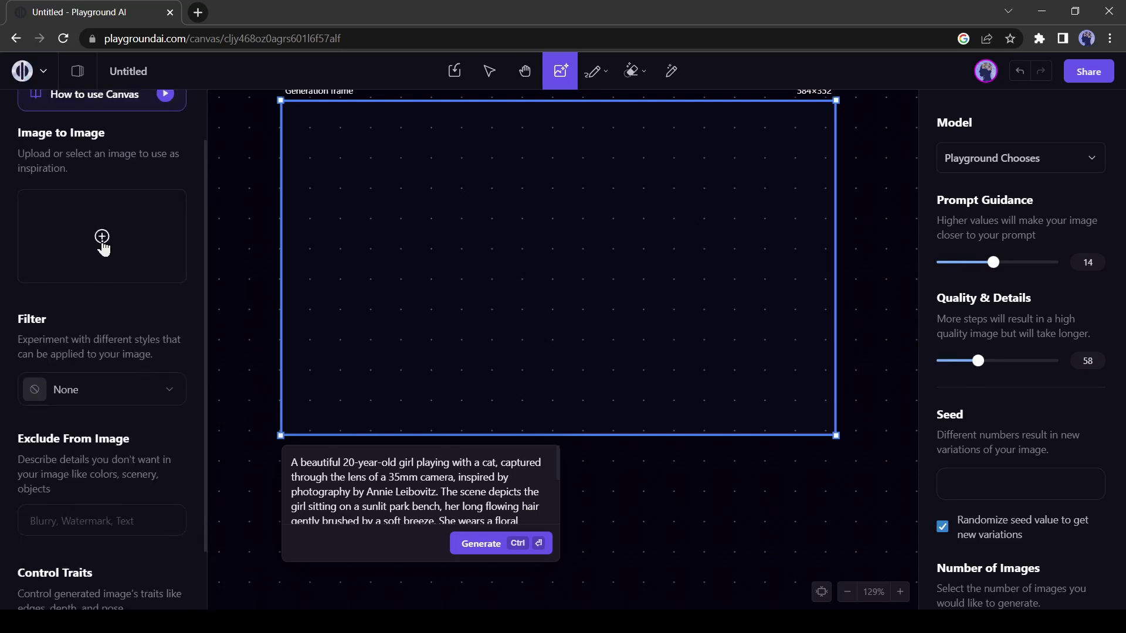
# Generate a new girl-with-cat image and download it as PNG
pyautogui.scroll(-1, 175, 326)
pyautogui.click(484, 542)
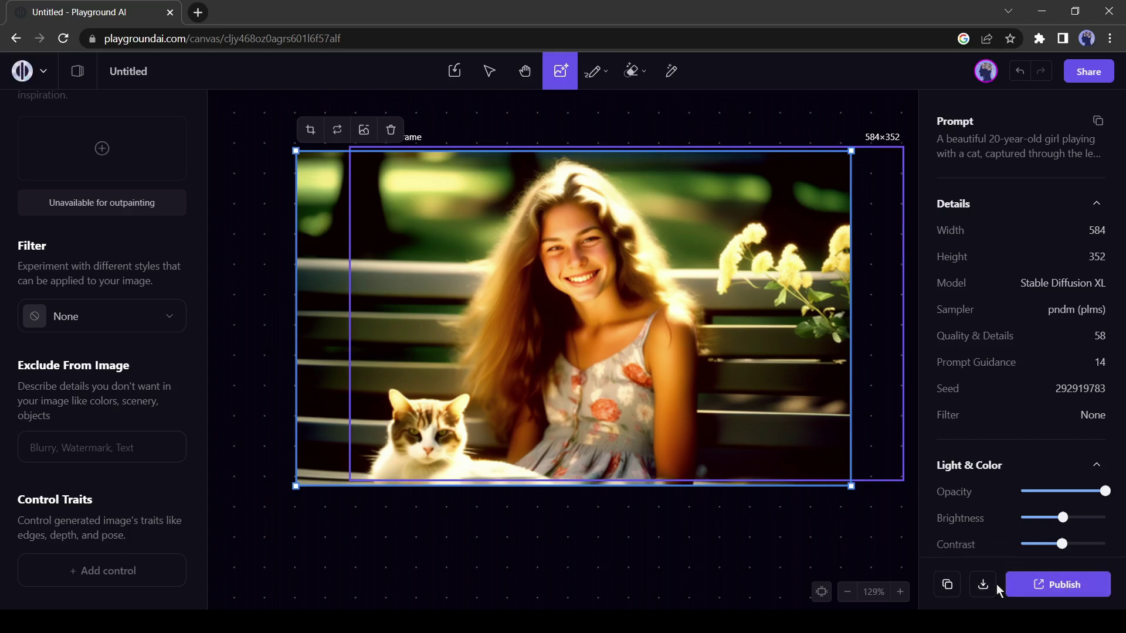
pyautogui.click(983, 585)
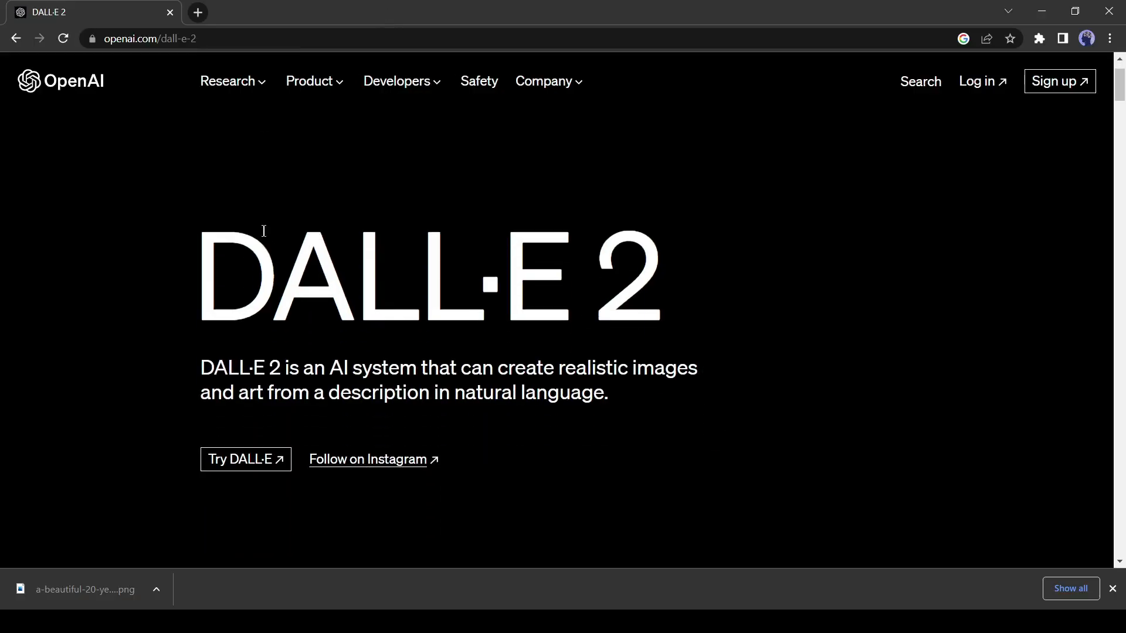
# Dismiss the browser download bar and open the DALL·E image generator
pyautogui.scroll(-3, 379, 314)
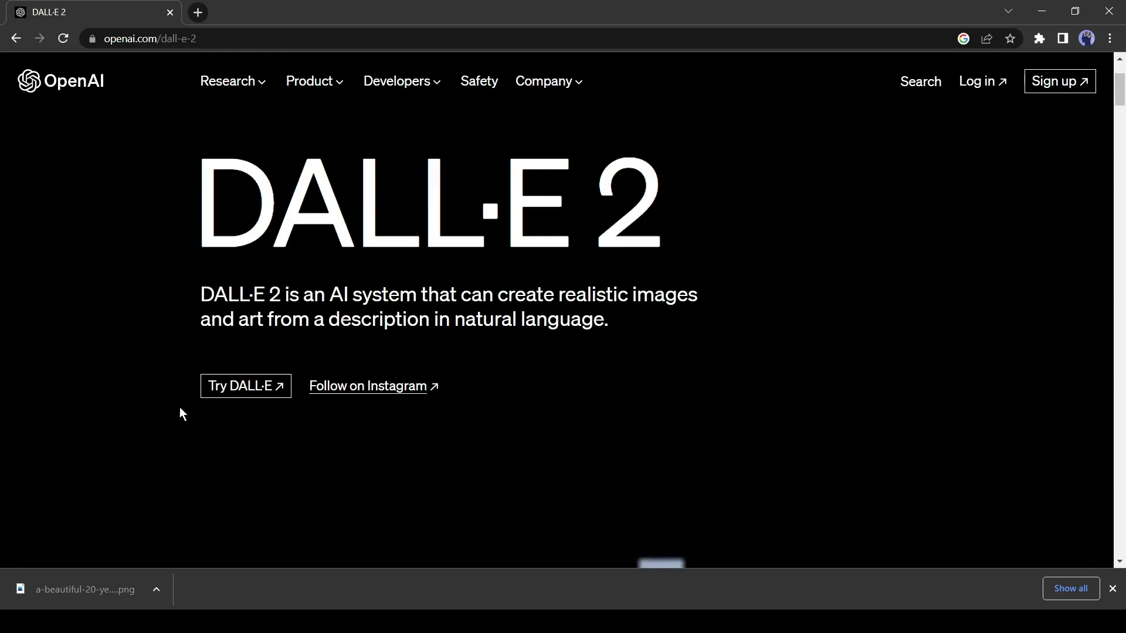
pyautogui.click(1112, 589)
pyautogui.scroll(2, 648, 448)
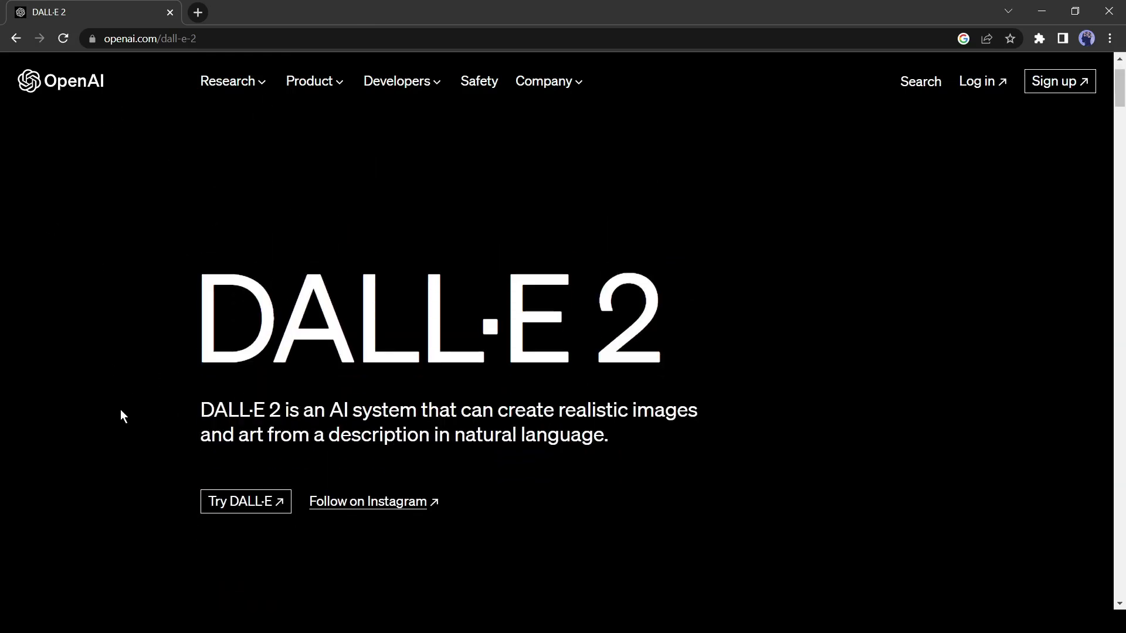
pyautogui.click(242, 508)
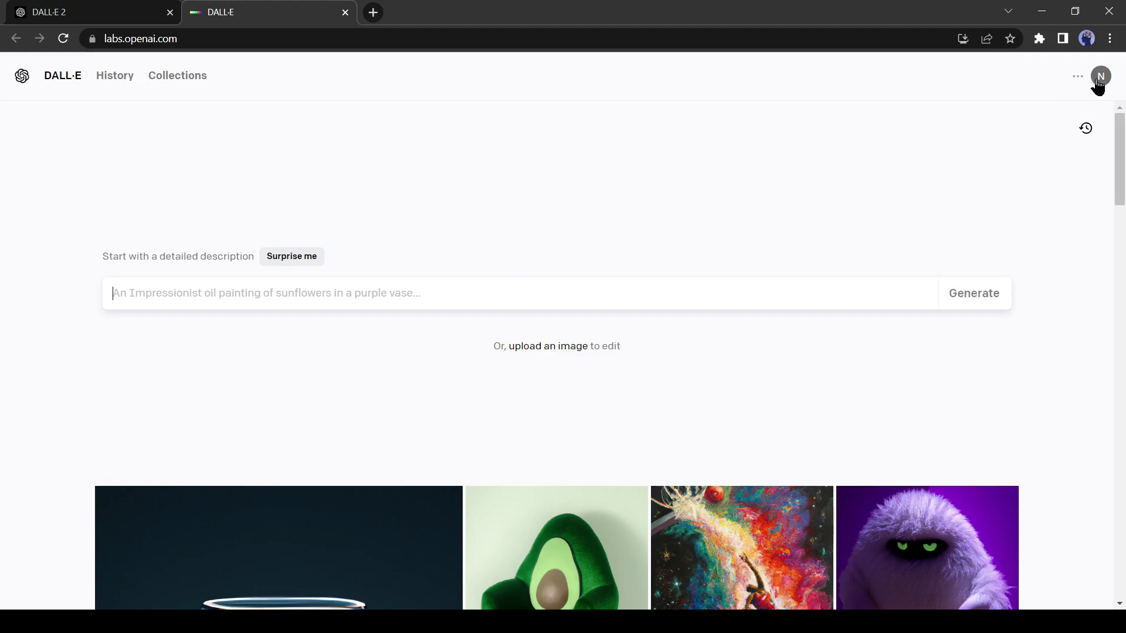
# Paste the girl-with-cat description and generate four images
pyautogui.hotkey('ctrl', 'v')
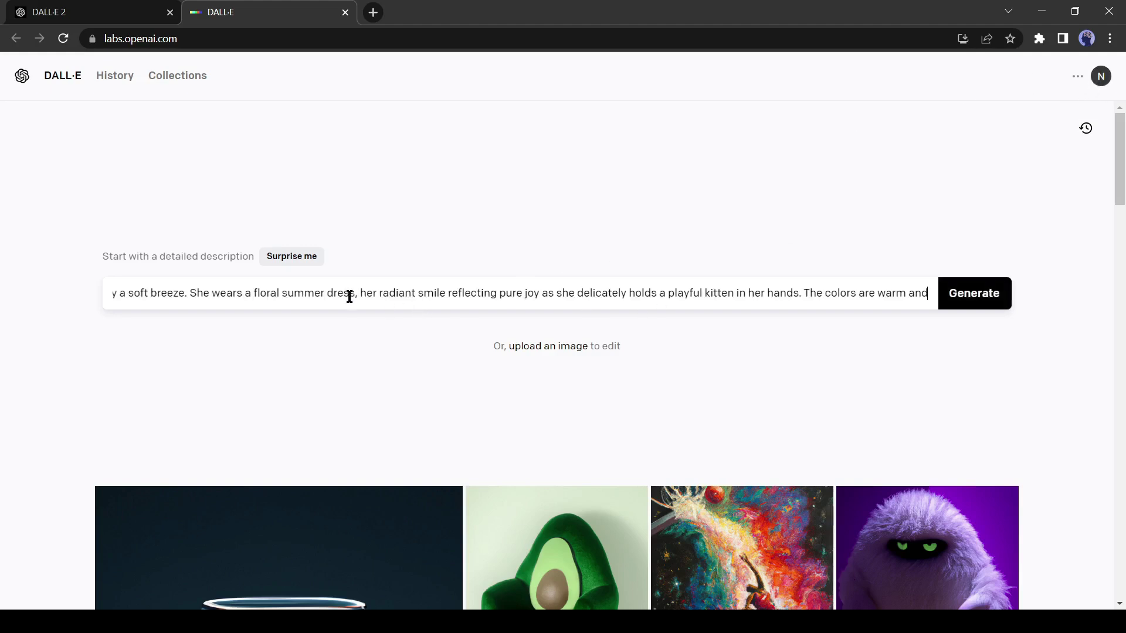
pyautogui.click(781, 371)
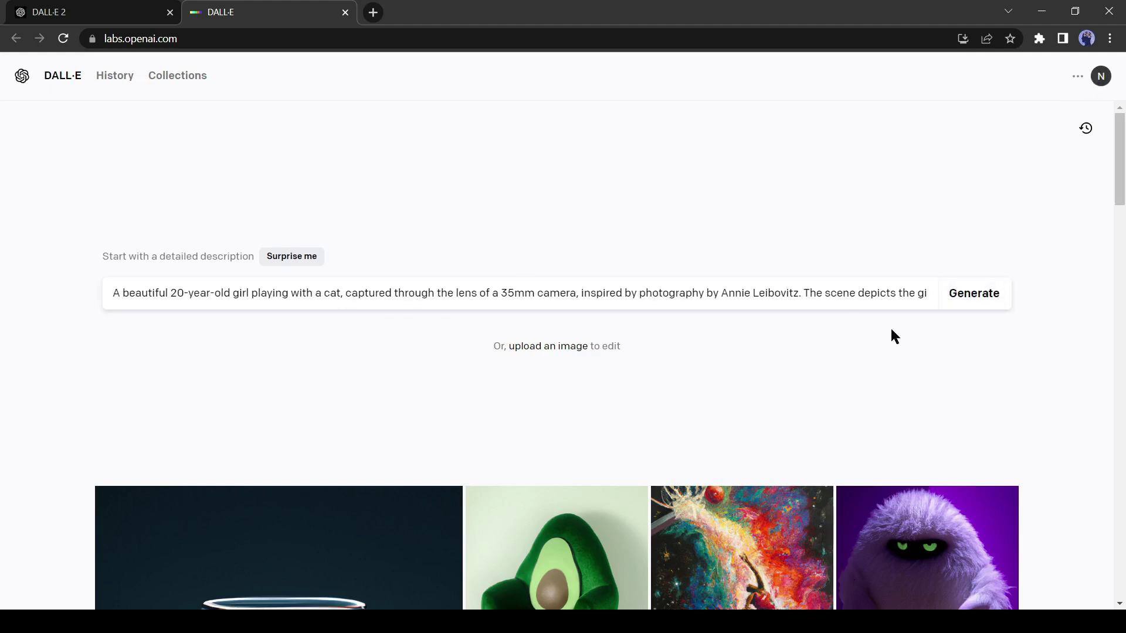
pyautogui.click(980, 304)
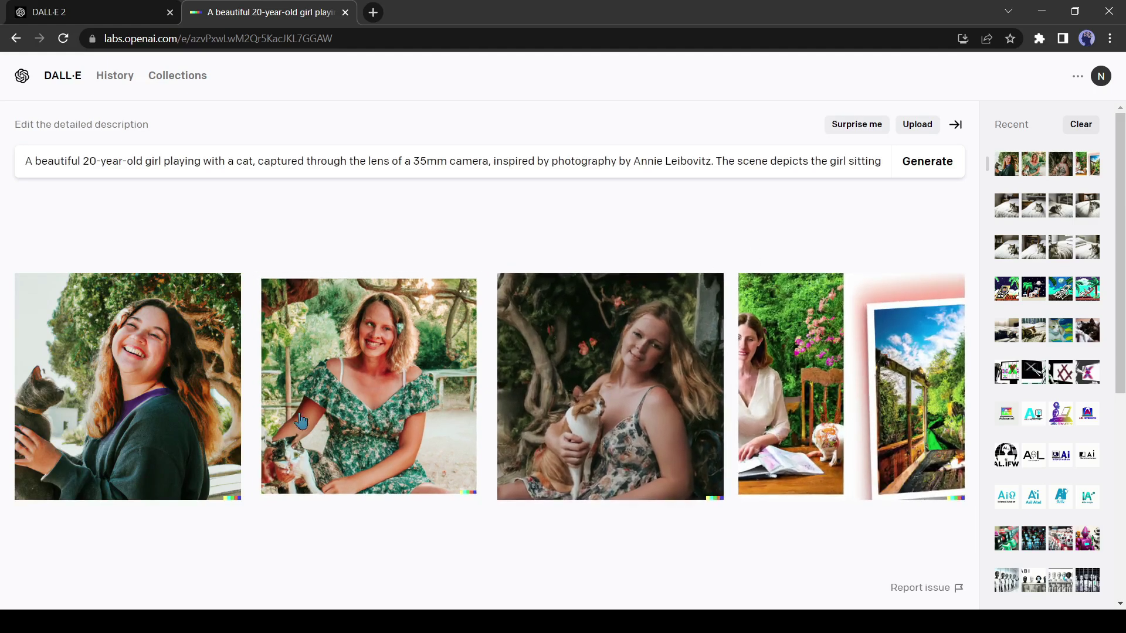
# Open the third DALL·E result, a woman cradling a ginger-and-white cat, in detail view
pyautogui.click(651, 393)
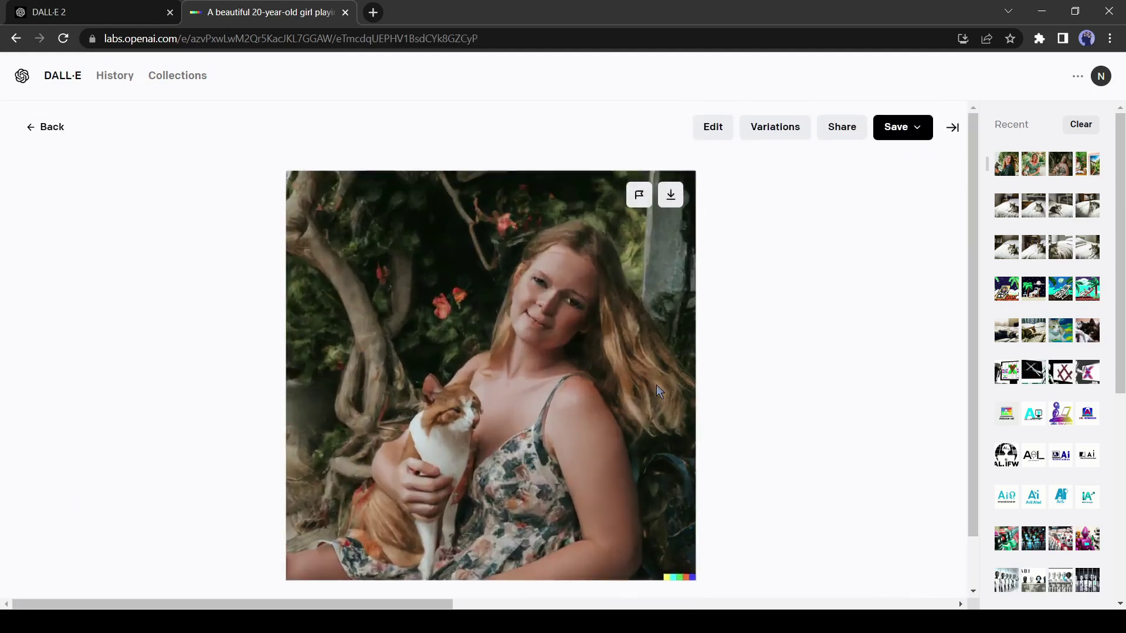